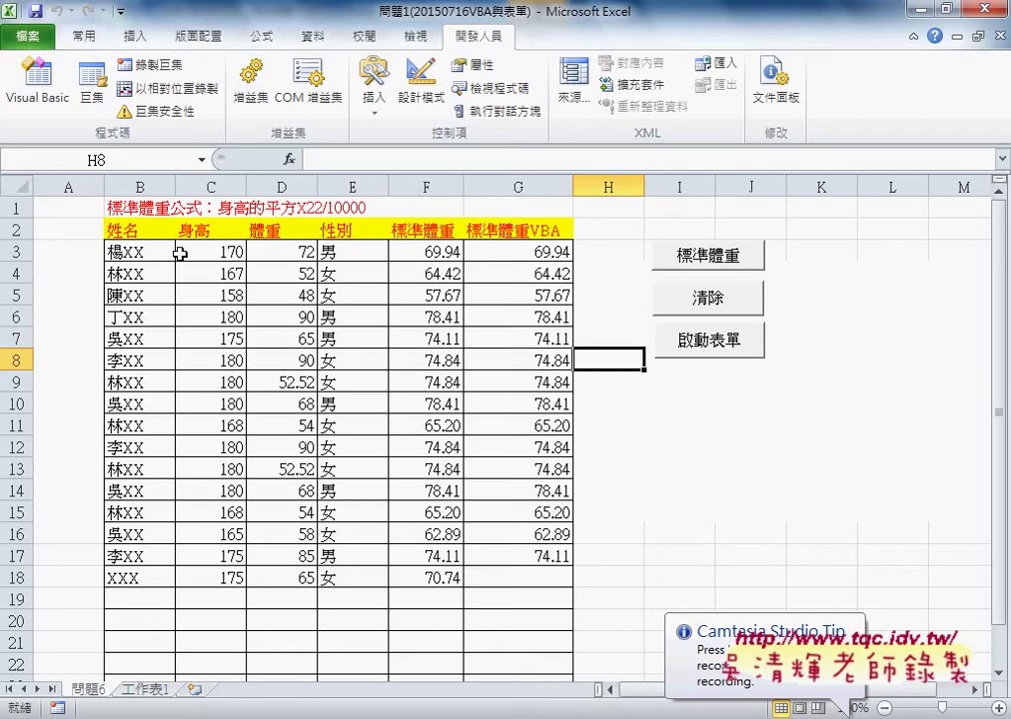
# Select the 姓名-to-標準體重 table, cells B2:F18, on the 問題6 sheet.
pyautogui.moveTo(131, 228); pyautogui.dragTo(417, 584)
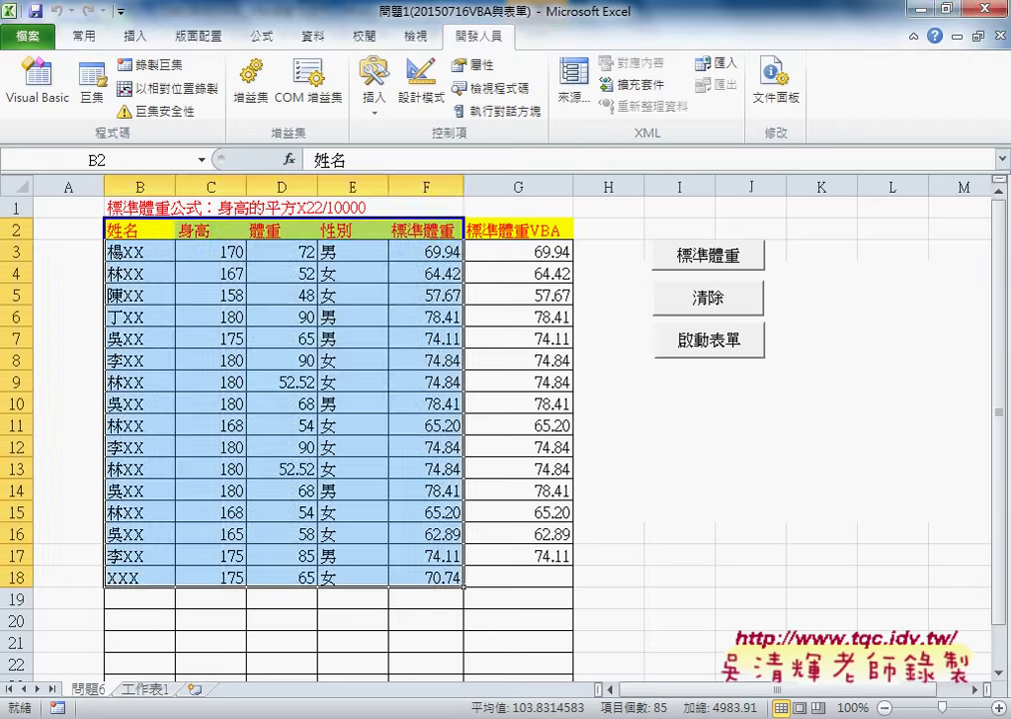
# Launch Microsoft Access 2010 from the Microsoft Office folder under All Programs.
pyautogui.press('super')
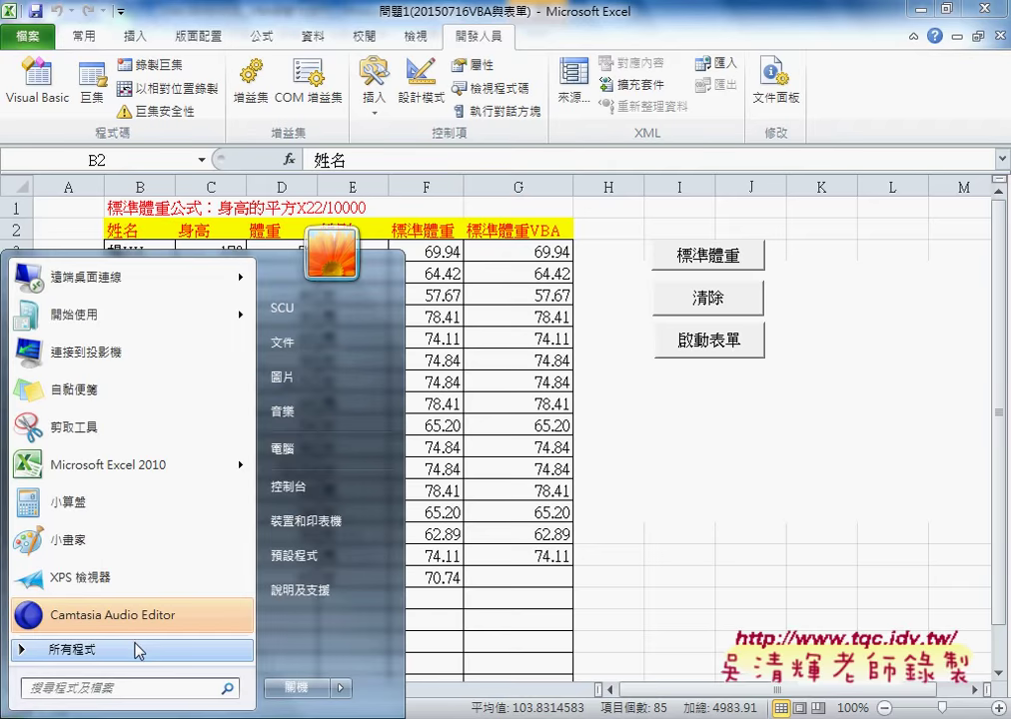
pyautogui.click(136, 650)
pyautogui.scroll(-2, 199, 362)
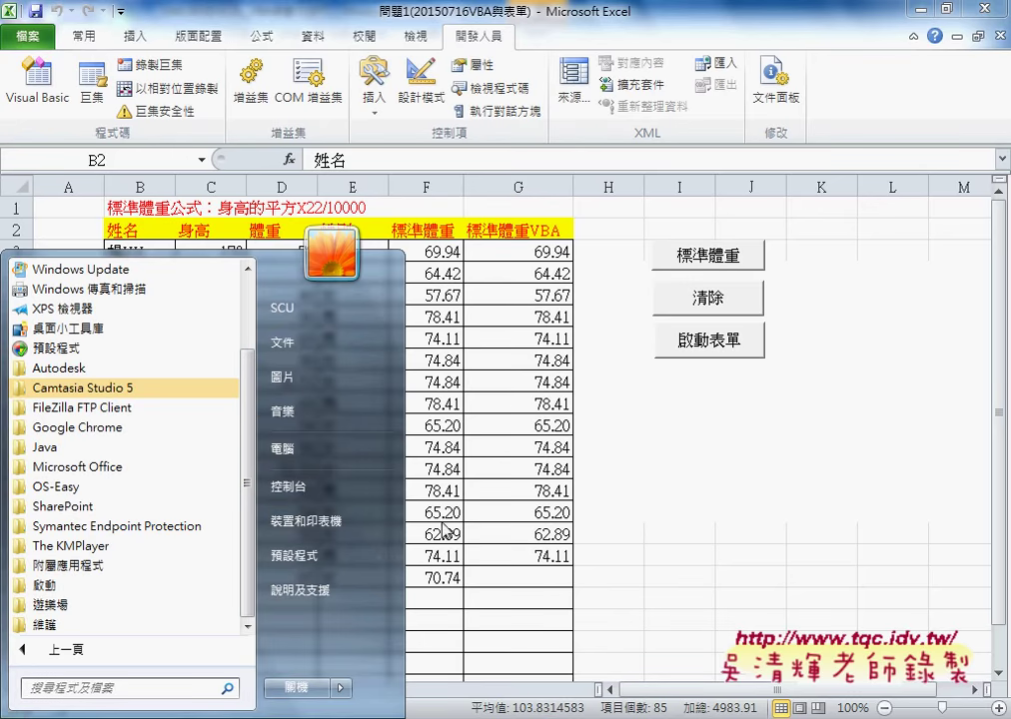
pyautogui.click(154, 467)
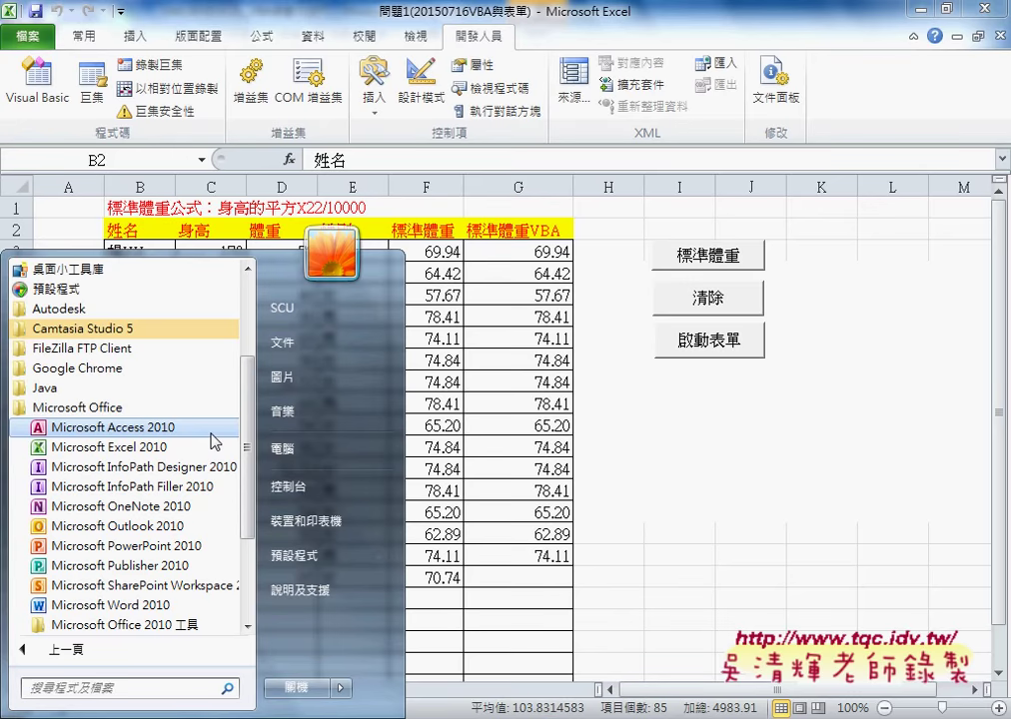
pyautogui.click(148, 429)
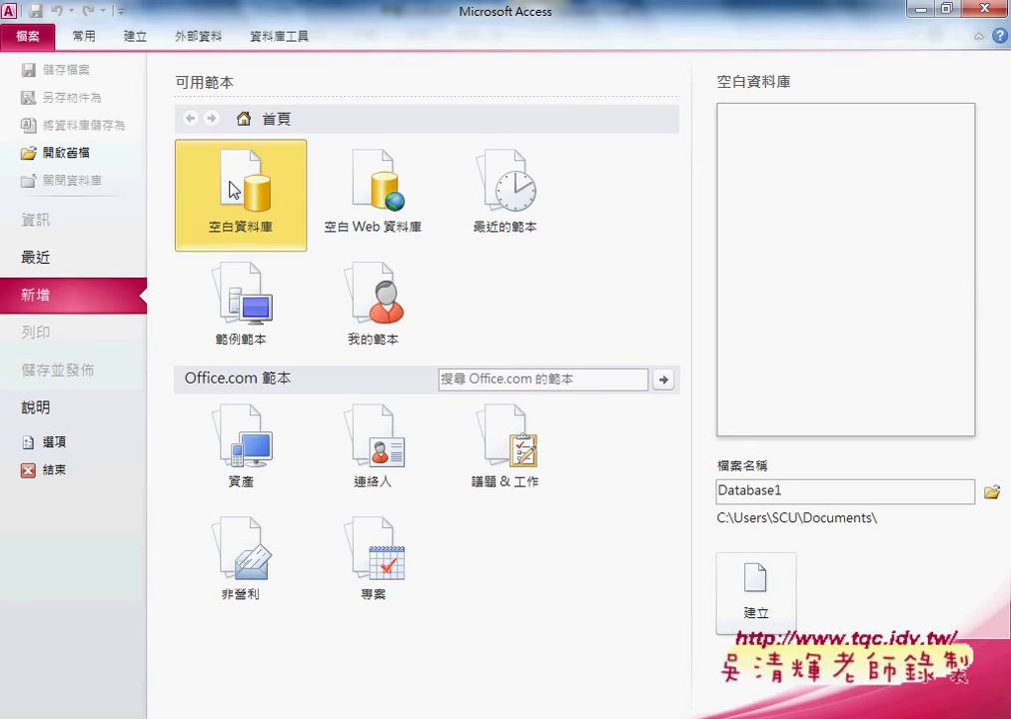
# Choose the Desktop as the save folder and rename the database file to 問題1.
pyautogui.click(993, 493)
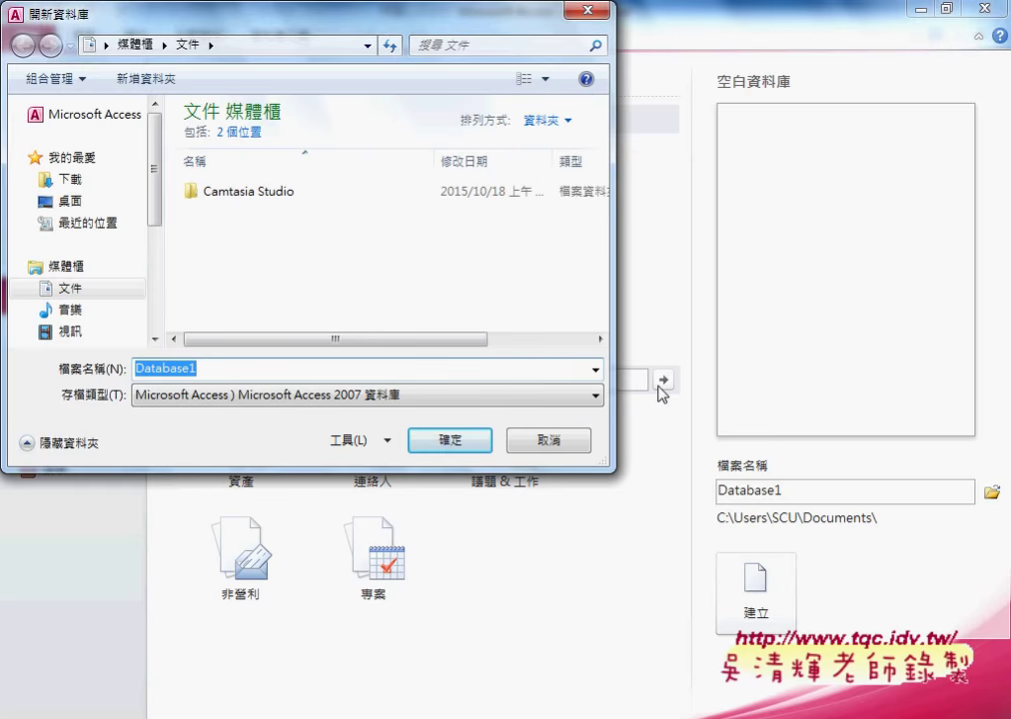
pyautogui.click(79, 213)
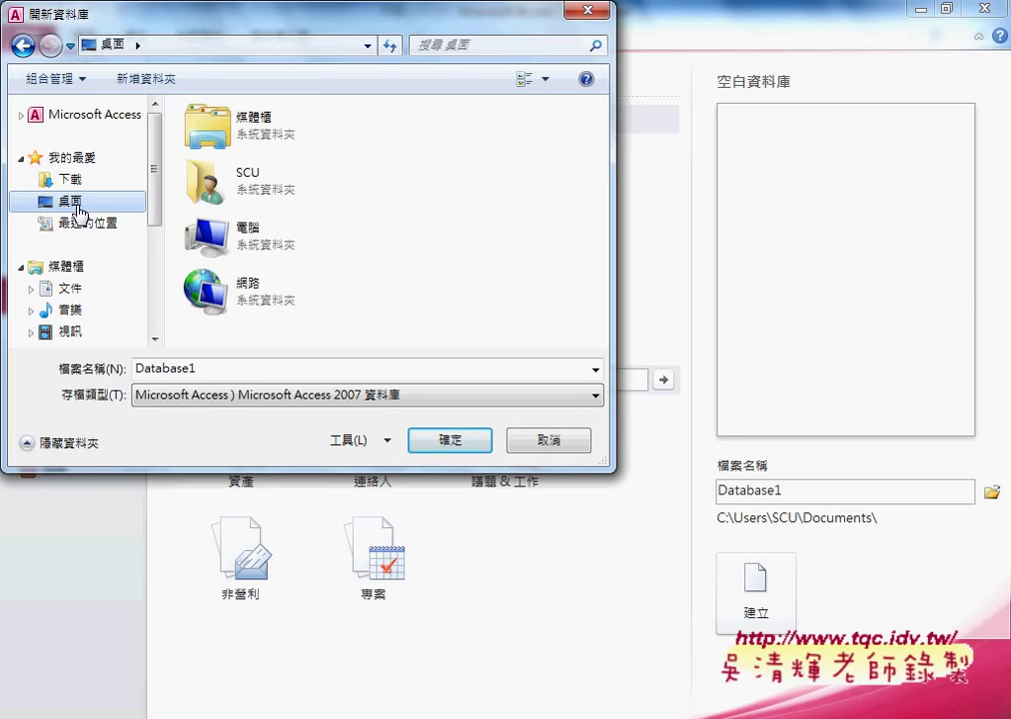
pyautogui.doubleClick(189, 370)
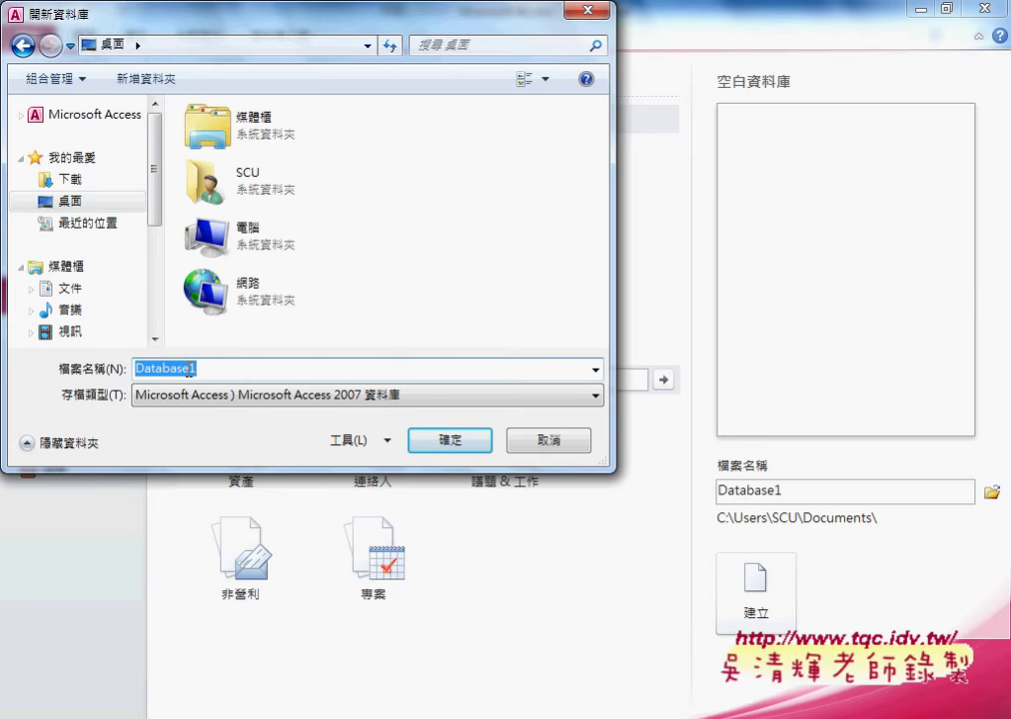
pyautogui.moveTo(190, 369); pyautogui.dragTo(117, 377)
pyautogui.write('問')
pyautogui.write('題')
pyautogui.press('Return')
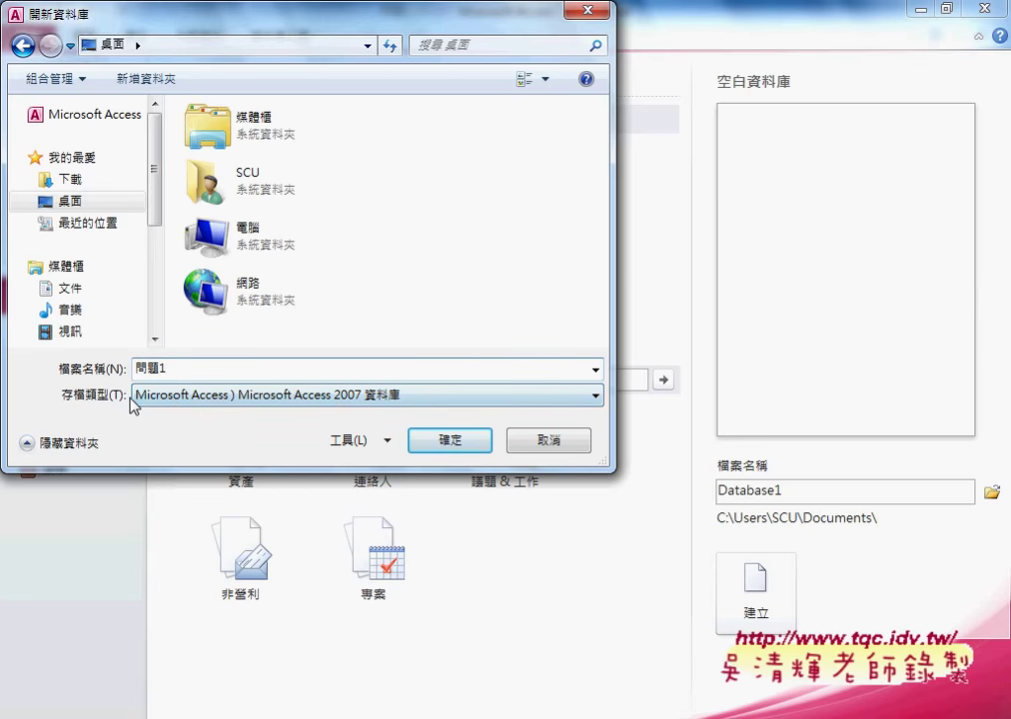
# Keep the Access 2007 database format and confirm the Desktop location and name.
pyautogui.click(175, 400)
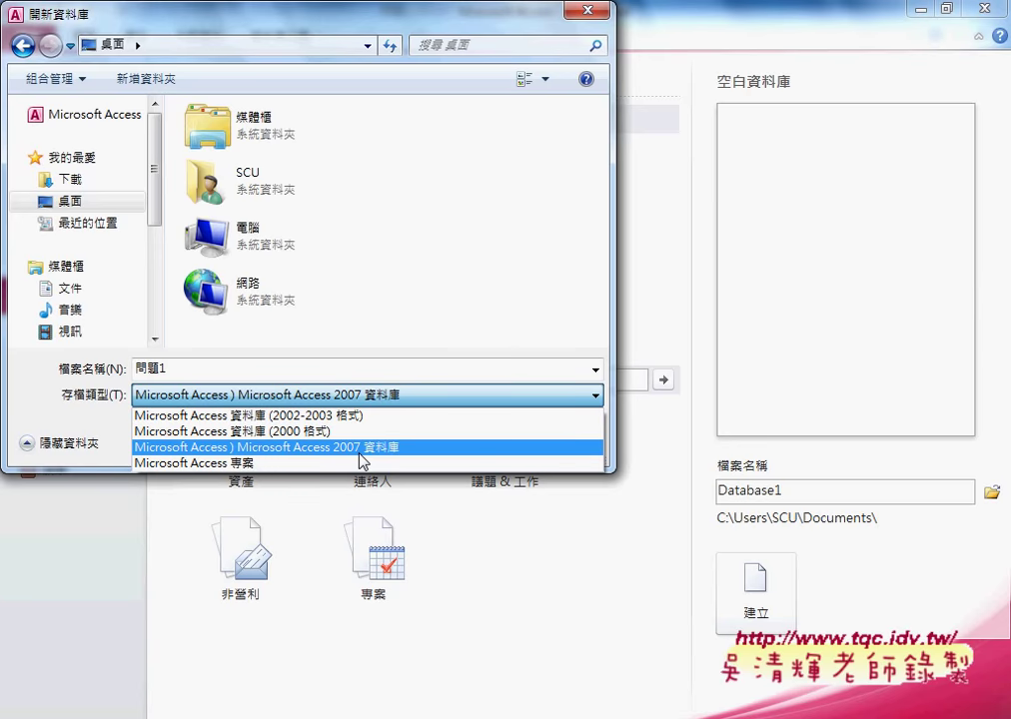
pyautogui.click(349, 448)
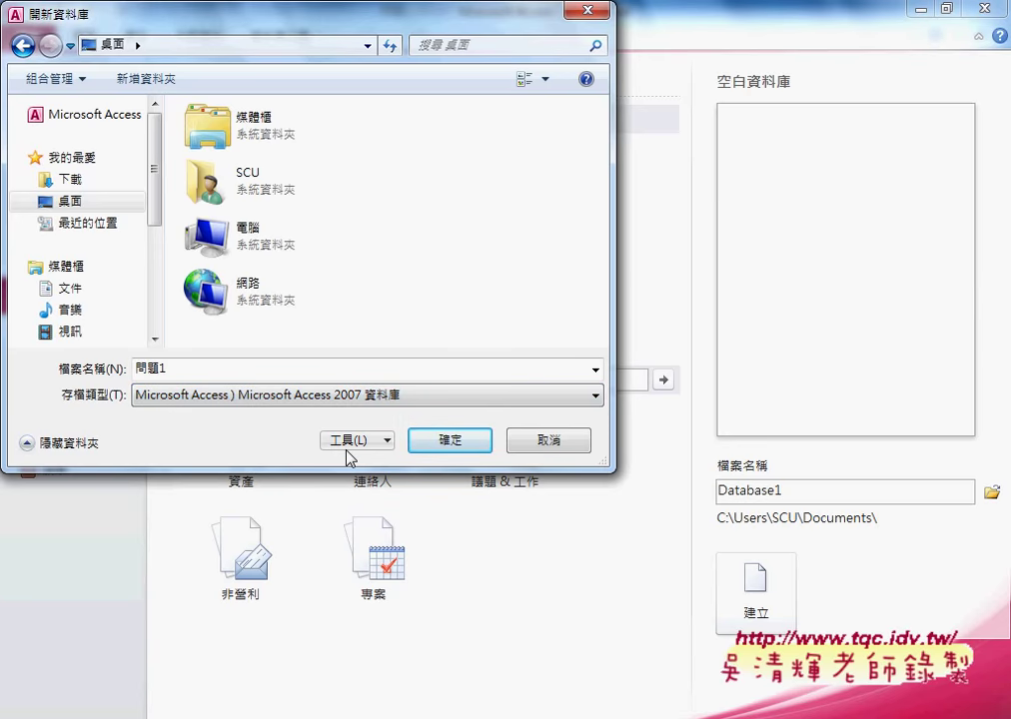
pyautogui.click(355, 397)
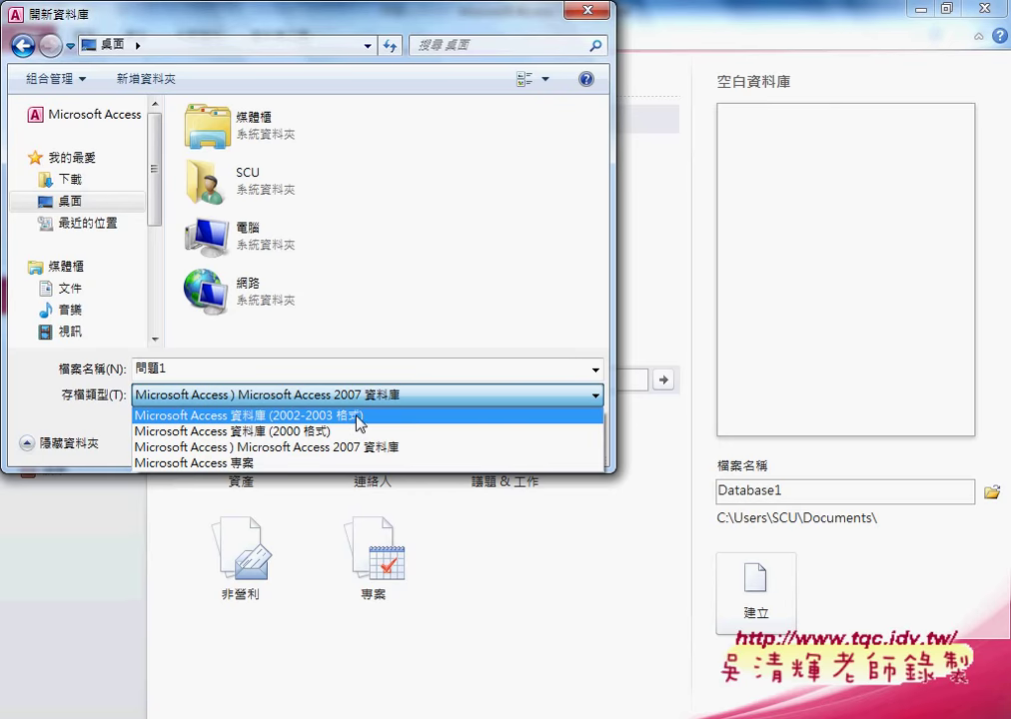
pyautogui.click(64, 379)
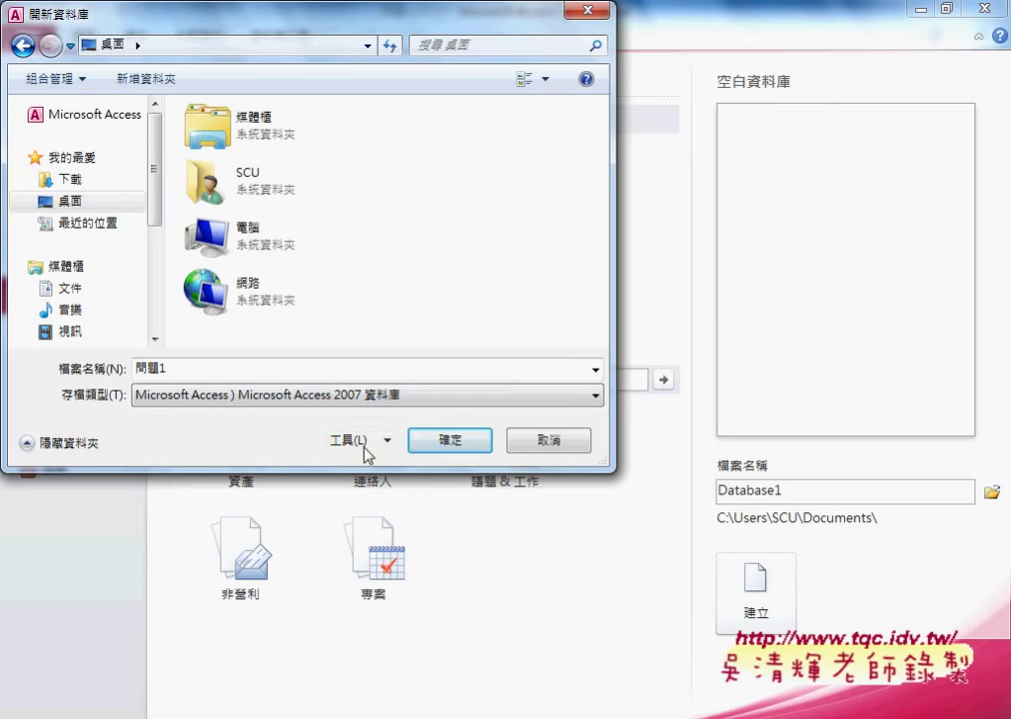
pyautogui.click(455, 443)
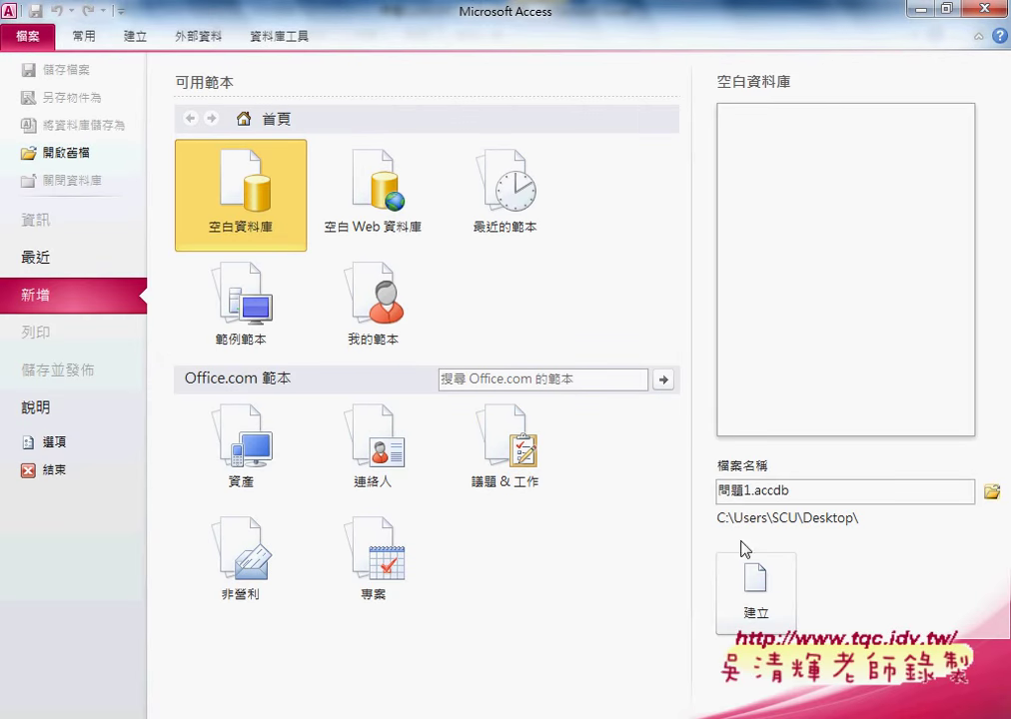
# Create the blank database 問題1.accdb, which opens with an empty 資料表1 table.
pyautogui.moveTo(720, 491)
pyautogui.mouseDown()
pyautogui.moveTo(827, 491)
pyautogui.moveTo(785, 502)
pyautogui.mouseUp()
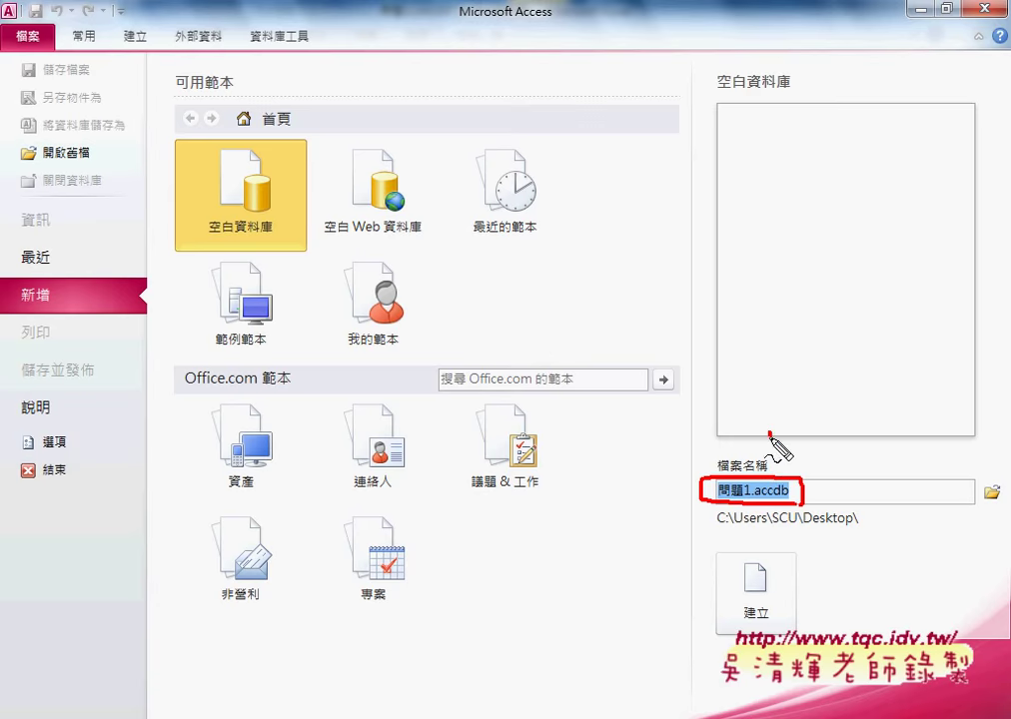
pyautogui.moveTo(769, 440)
pyautogui.mouseDown()
pyautogui.moveTo(794, 432)
pyautogui.moveTo(802, 444)
pyautogui.moveTo(792, 444)
pyautogui.moveTo(817, 450)
pyautogui.mouseUp()
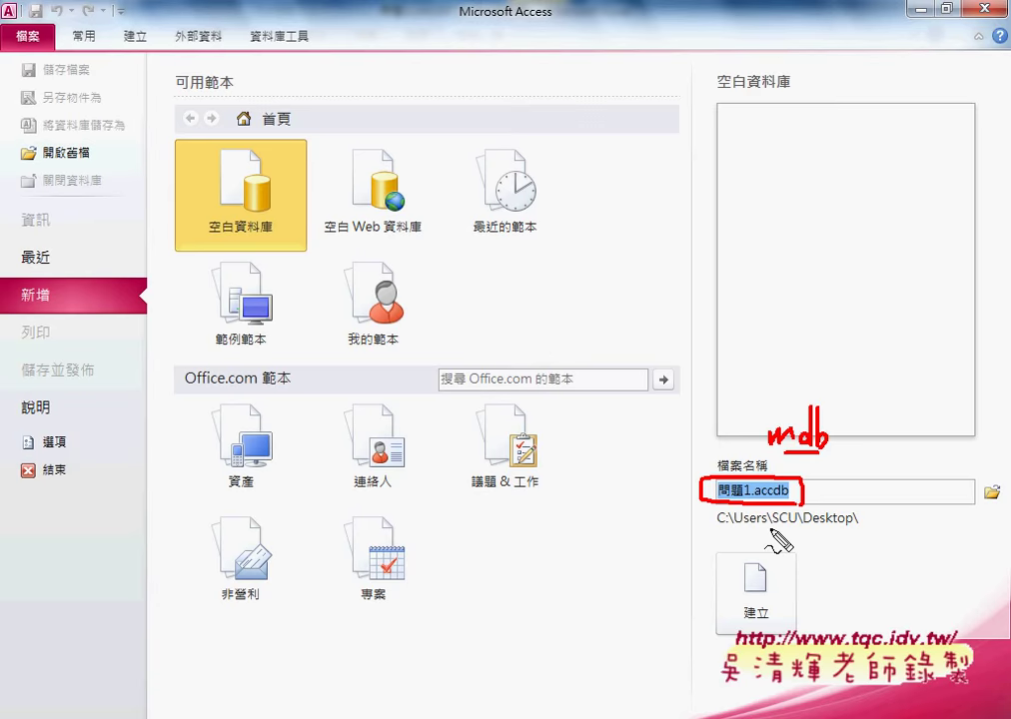
pyautogui.moveTo(807, 531); pyautogui.dragTo(850, 529)
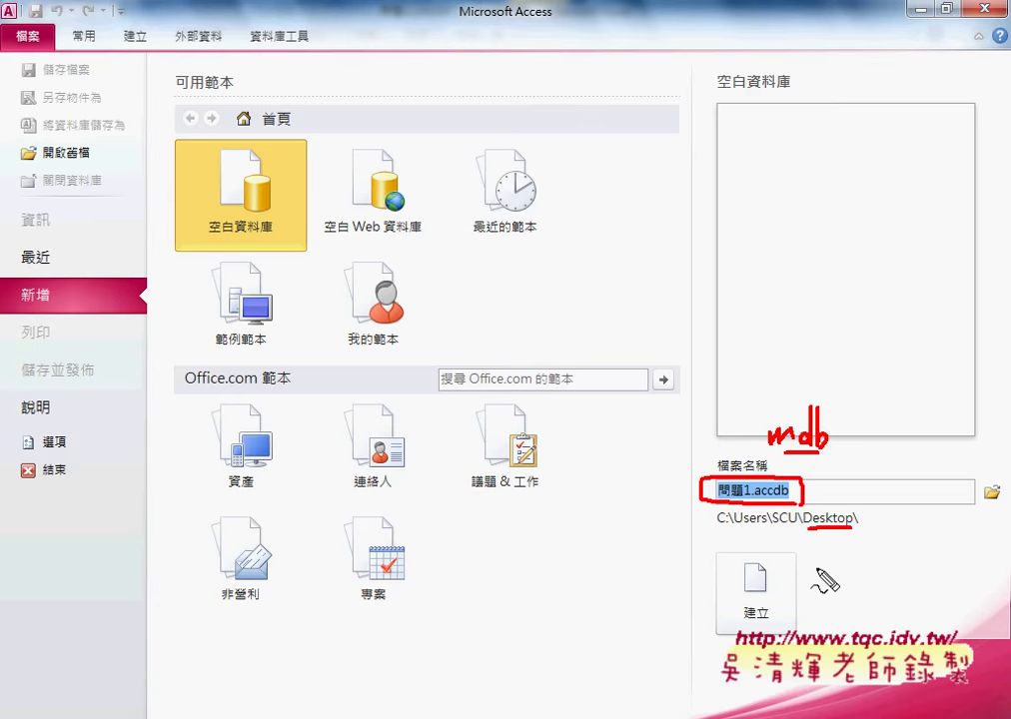
pyautogui.press('Escape')
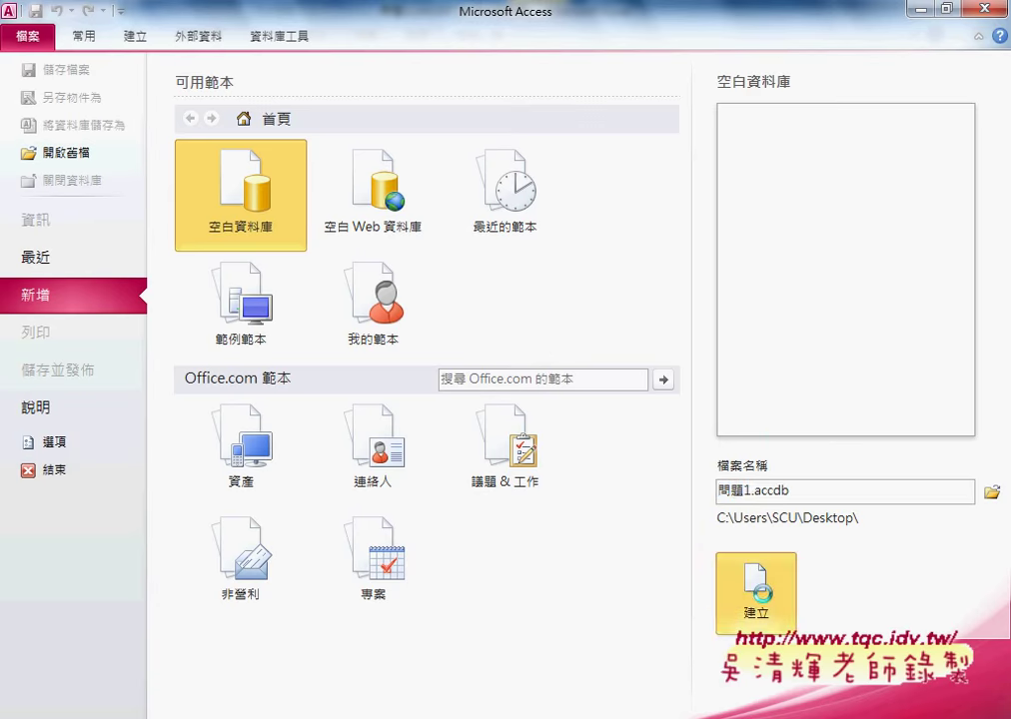
pyautogui.click(759, 592)
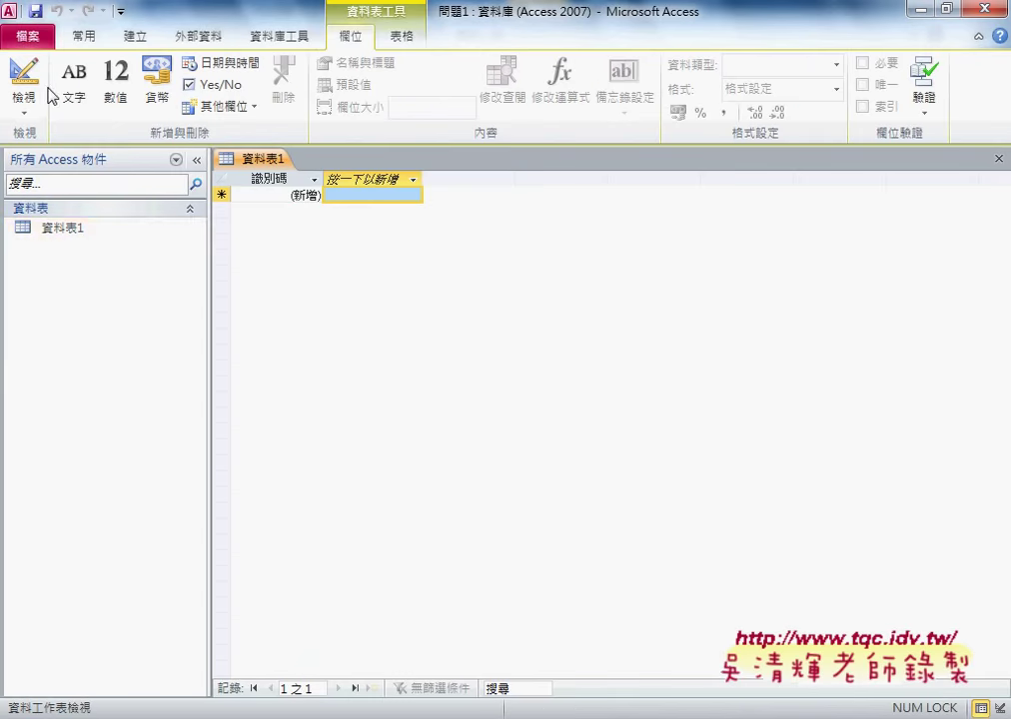
# Start a new table in Design view and move through its field rows.
pyautogui.click(133, 40)
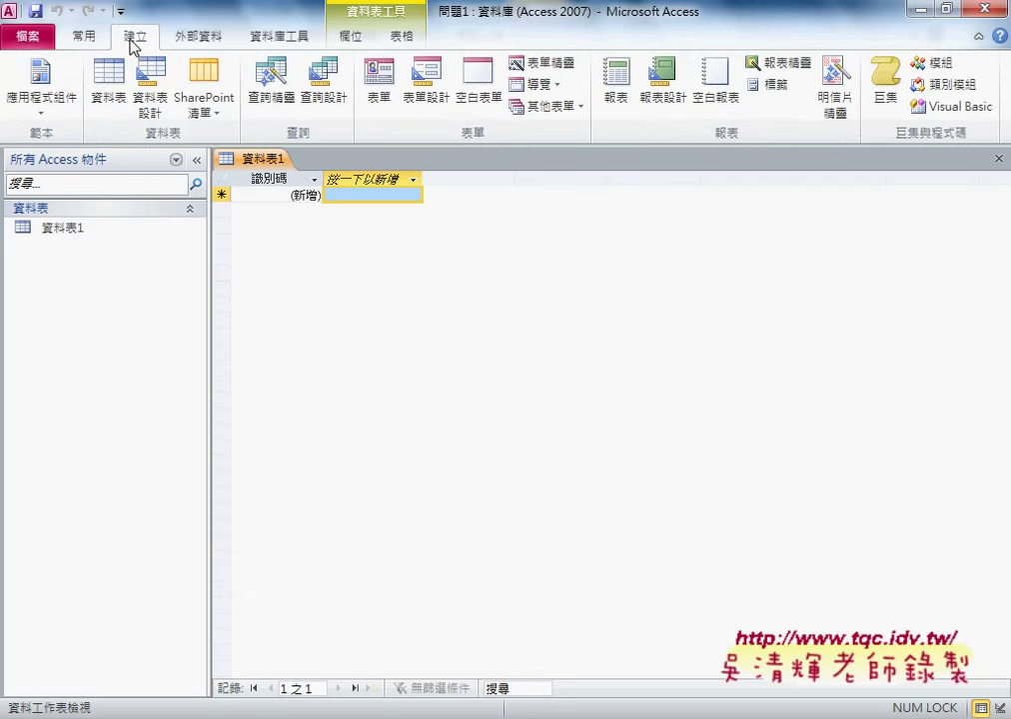
pyautogui.click(150, 95)
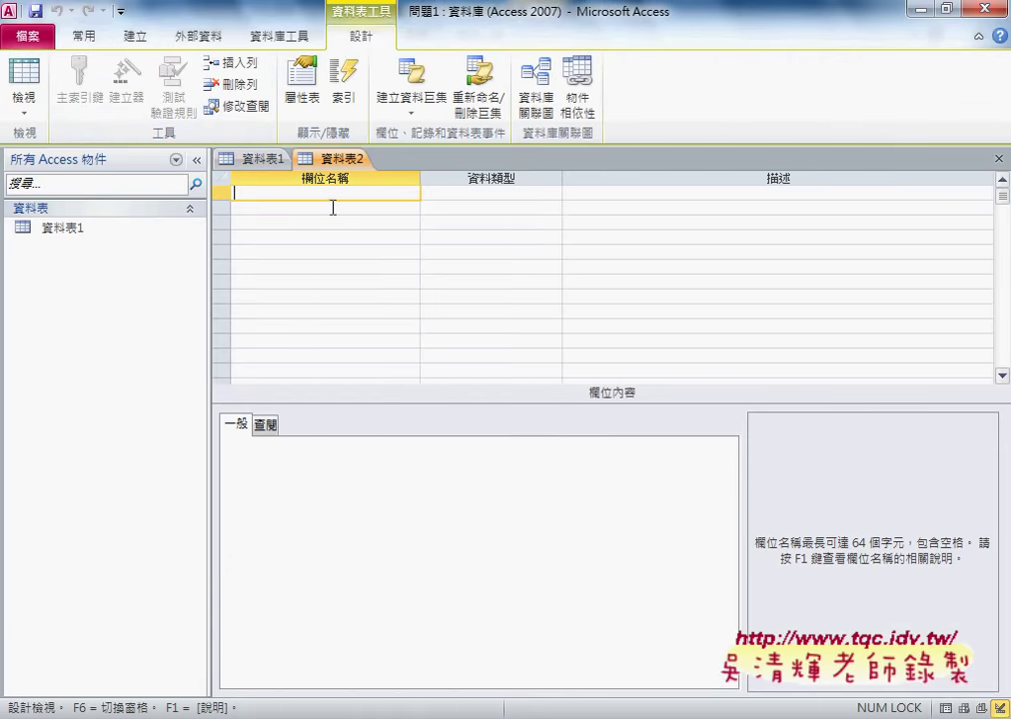
pyautogui.press('Down')
pyautogui.press('Down')
pyautogui.press('Down')
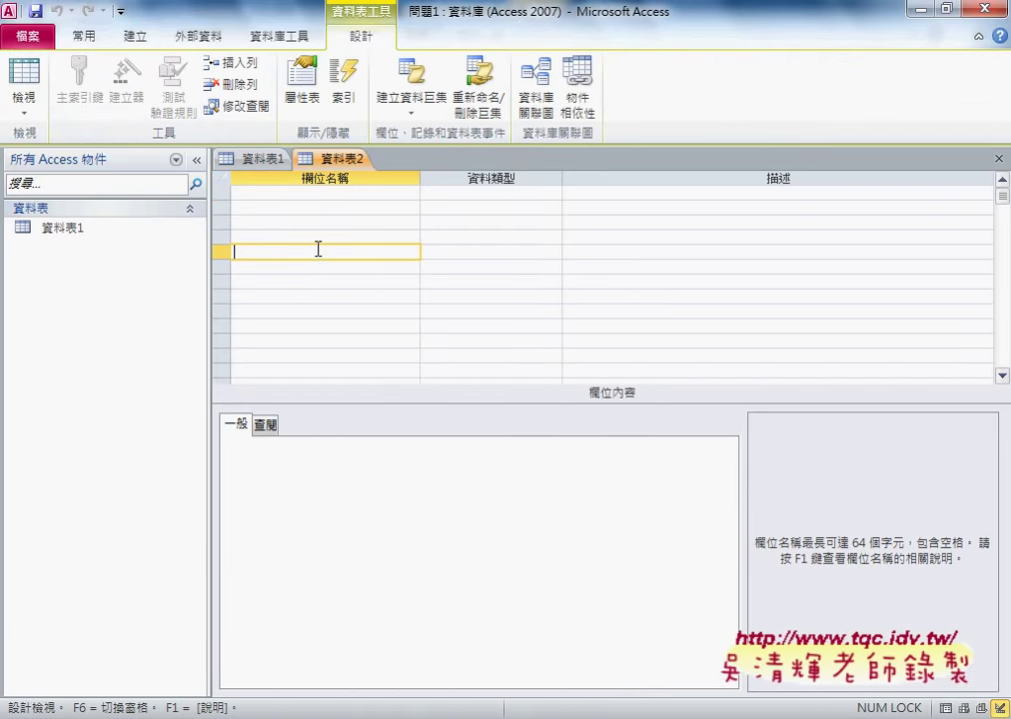
pyautogui.click(307, 199)
pyautogui.press('Down')
pyautogui.press('Down')
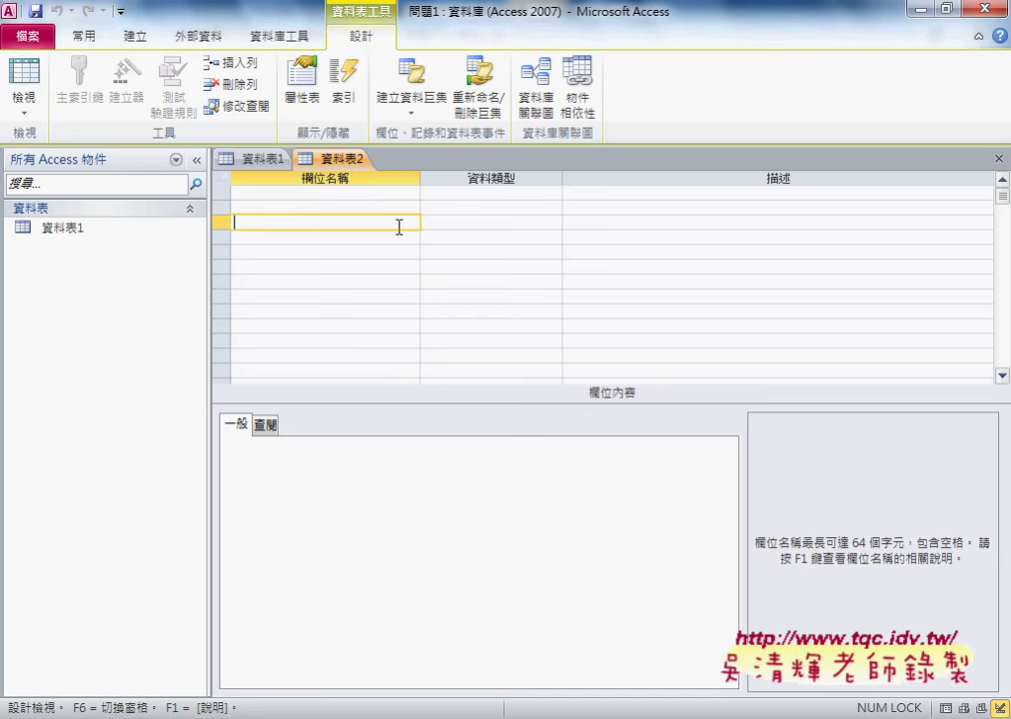
pyautogui.click(501, 194)
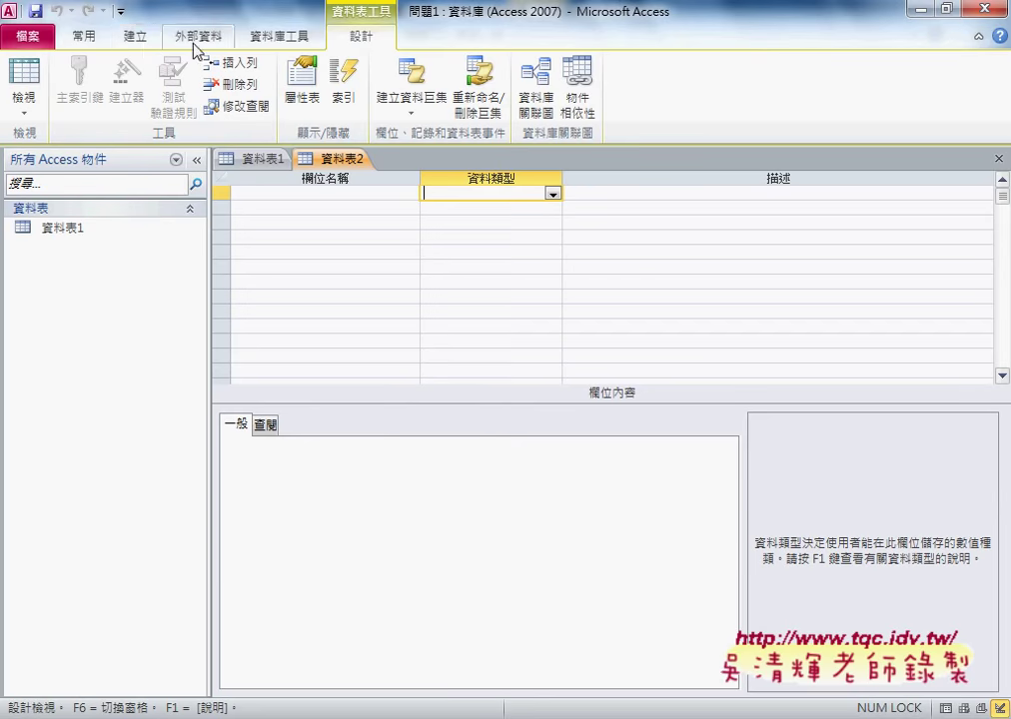
# Look over the External Data import commands, then minimize Access to return to Excel.
pyautogui.click(97, 40)
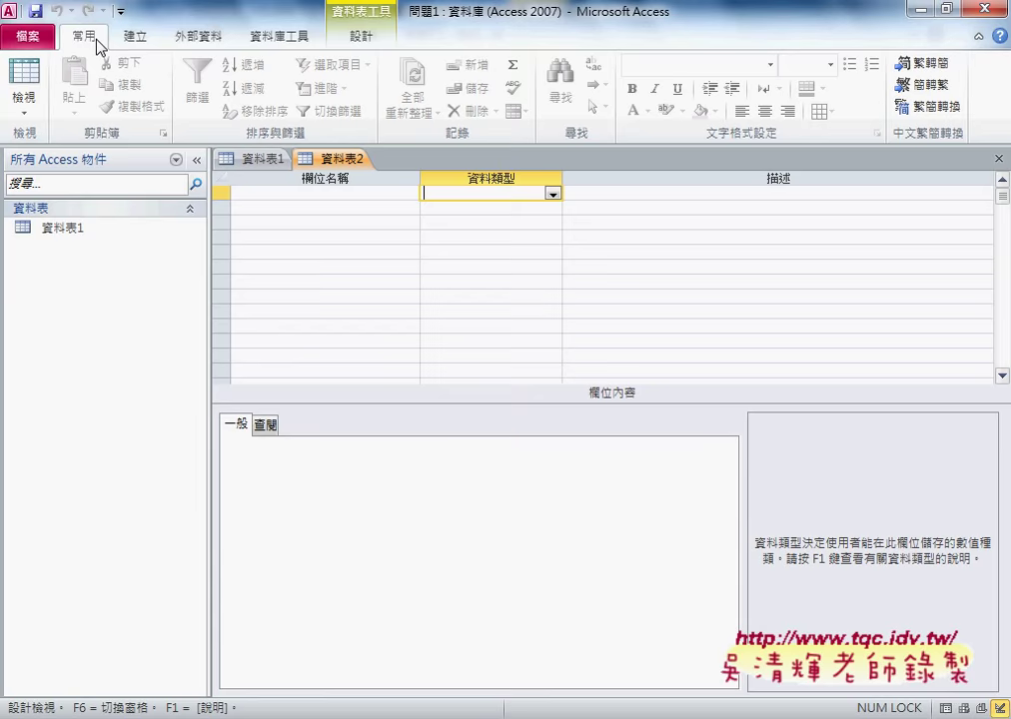
pyautogui.click(186, 44)
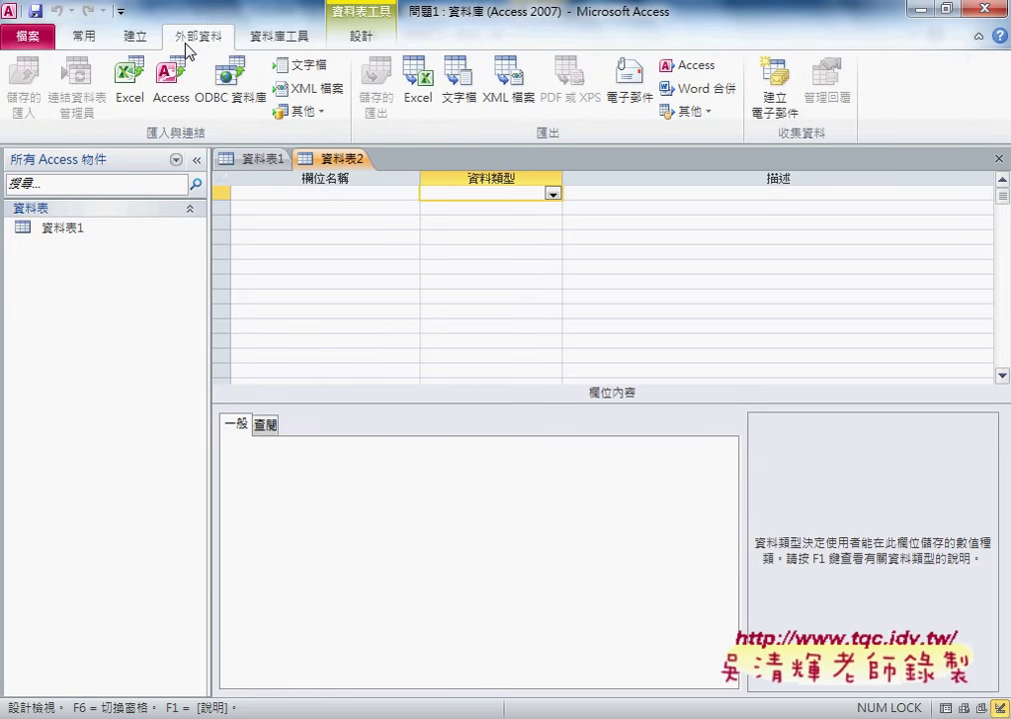
pyautogui.moveTo(136, 117)
pyautogui.mouseDown()
pyautogui.moveTo(134, 56)
pyautogui.moveTo(128, 122)
pyautogui.mouseUp()
pyautogui.moveTo(368, 316)
pyautogui.mouseDown()
pyautogui.moveTo(170, 126)
pyautogui.moveTo(200, 137)
pyautogui.mouseUp()
pyautogui.moveTo(112, 235)
pyautogui.mouseDown()
pyautogui.moveTo(23, 250)
pyautogui.moveTo(117, 255)
pyautogui.moveTo(110, 235)
pyautogui.mouseUp()
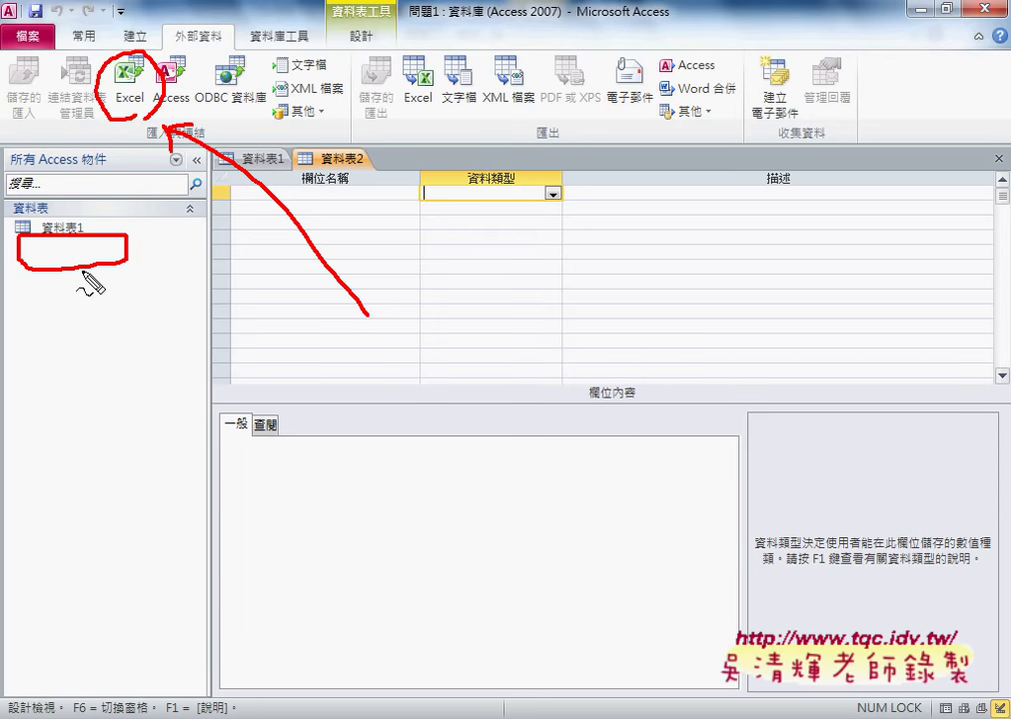
pyautogui.press('Escape')
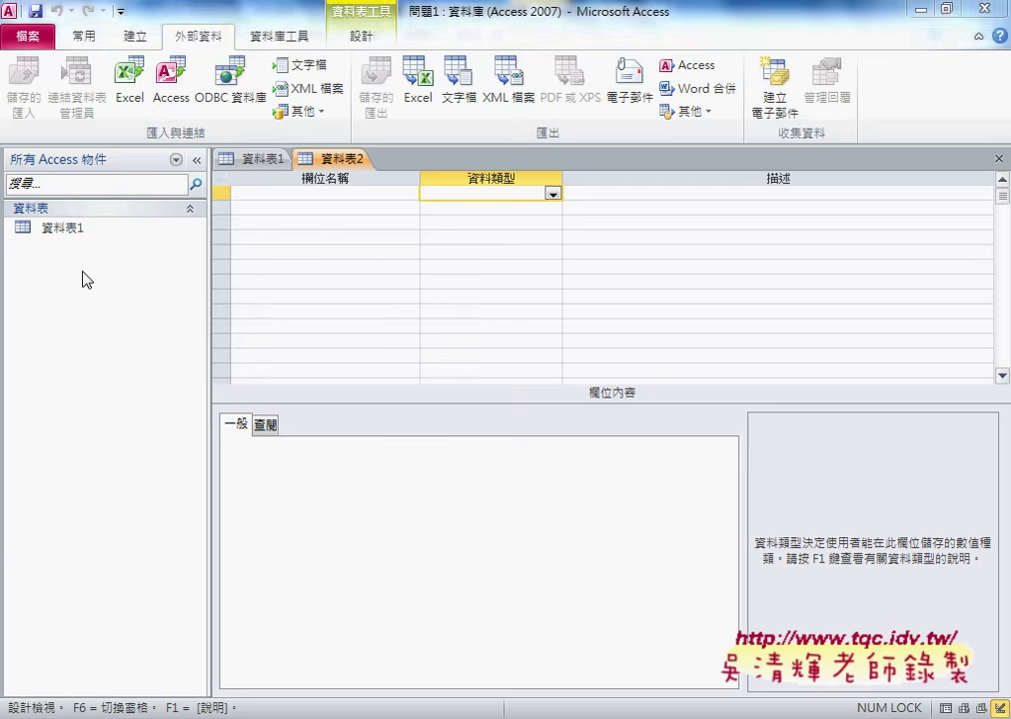
pyautogui.click(917, 8)
# Copy the weight table B2:F18 from 問題6 and paste it at A1 of sheet 工作表1.
pyautogui.moveTo(122, 231); pyautogui.dragTo(424, 578)
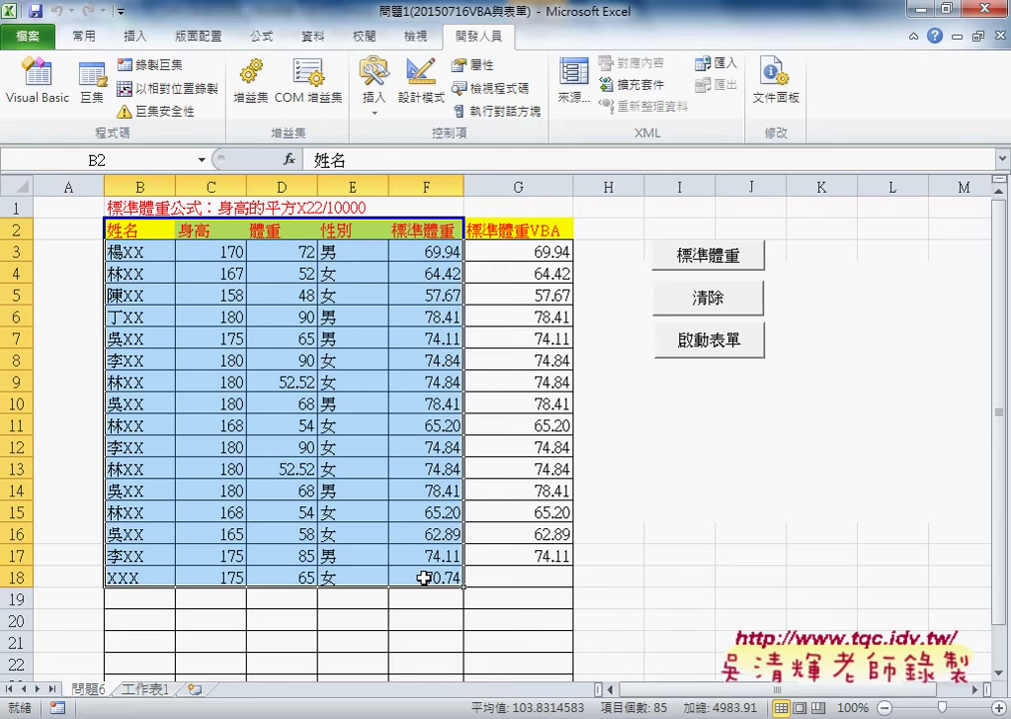
pyautogui.hotkey('ctrl', 'c')
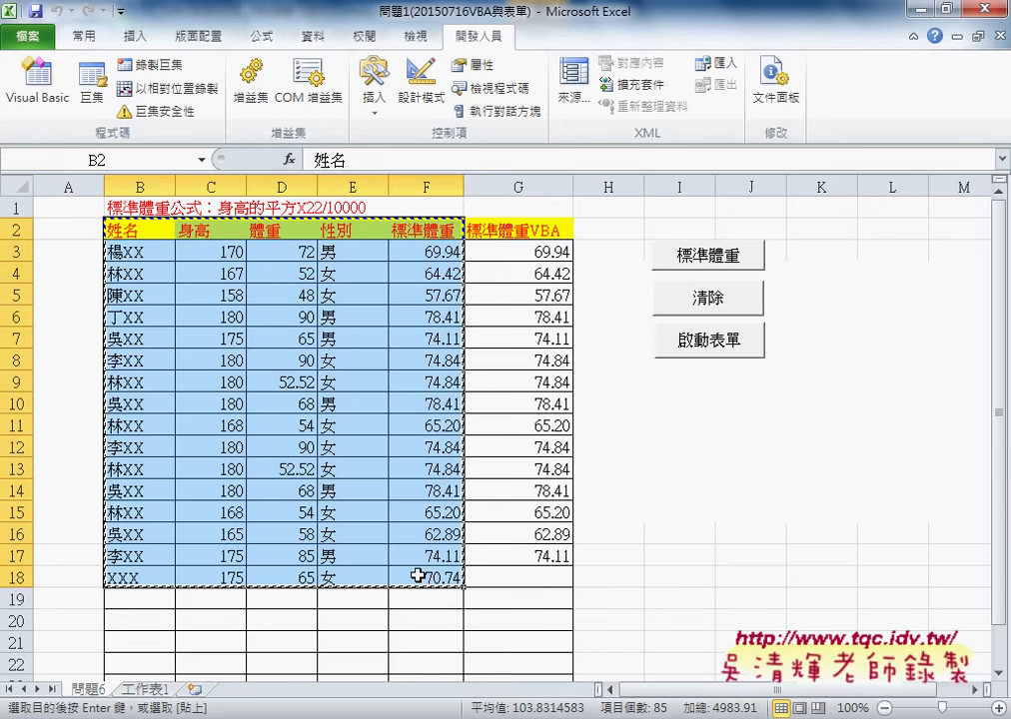
pyautogui.click(152, 691)
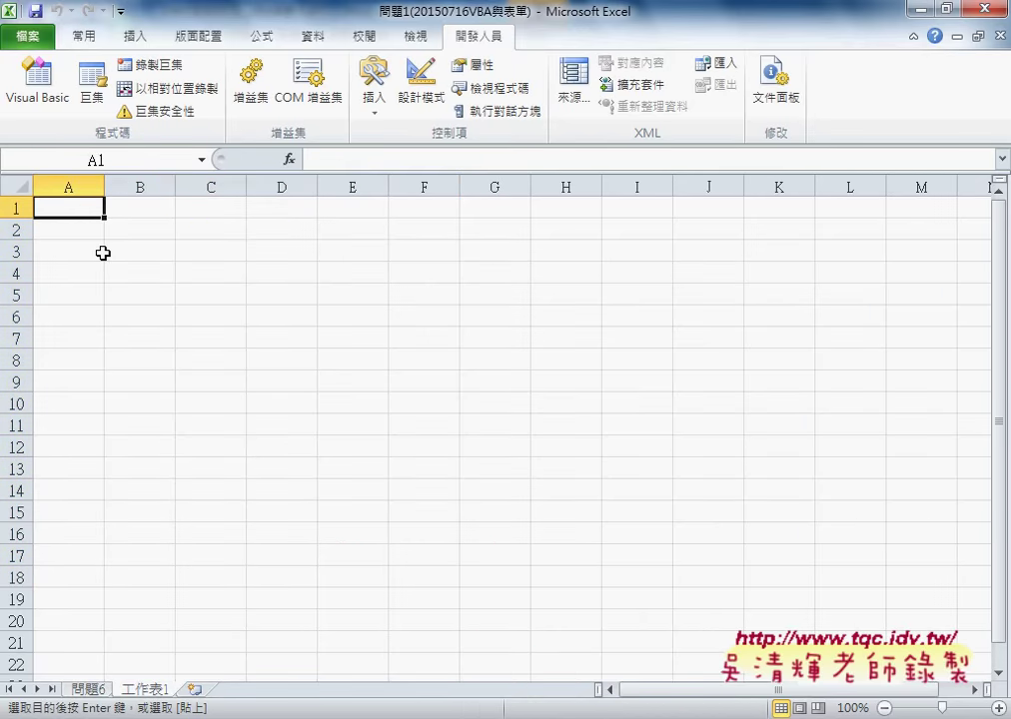
pyautogui.hotkey('ctrl', 'v')
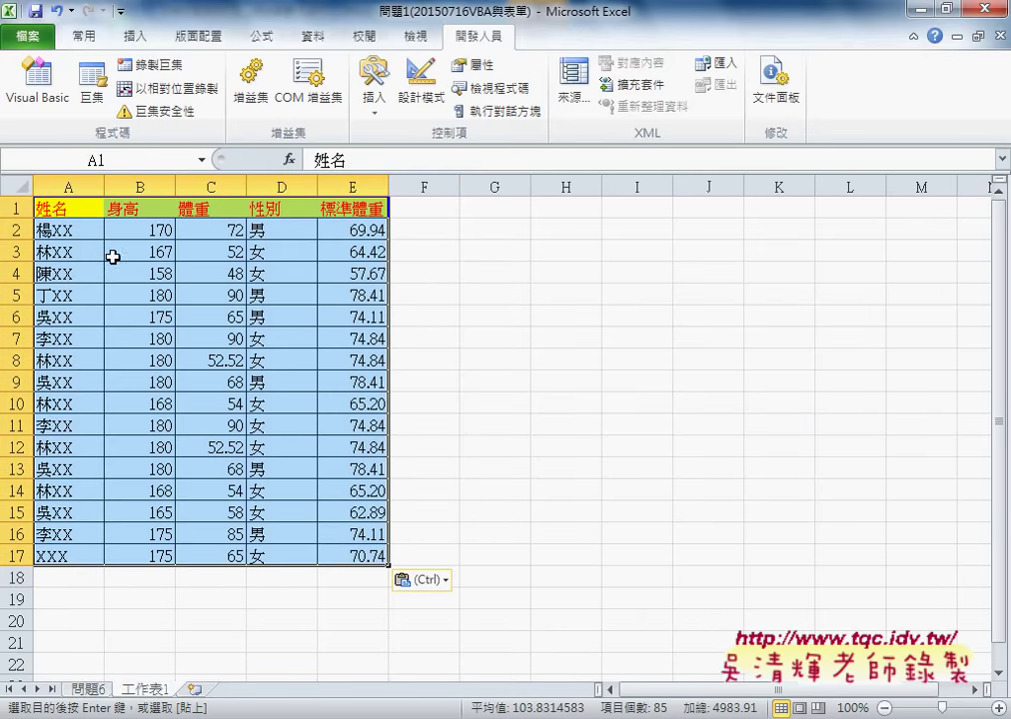
# Paste the table again, rename the sheet to 問題1, and select the whole table.
pyautogui.click(88, 690)
pyautogui.click(76, 186)
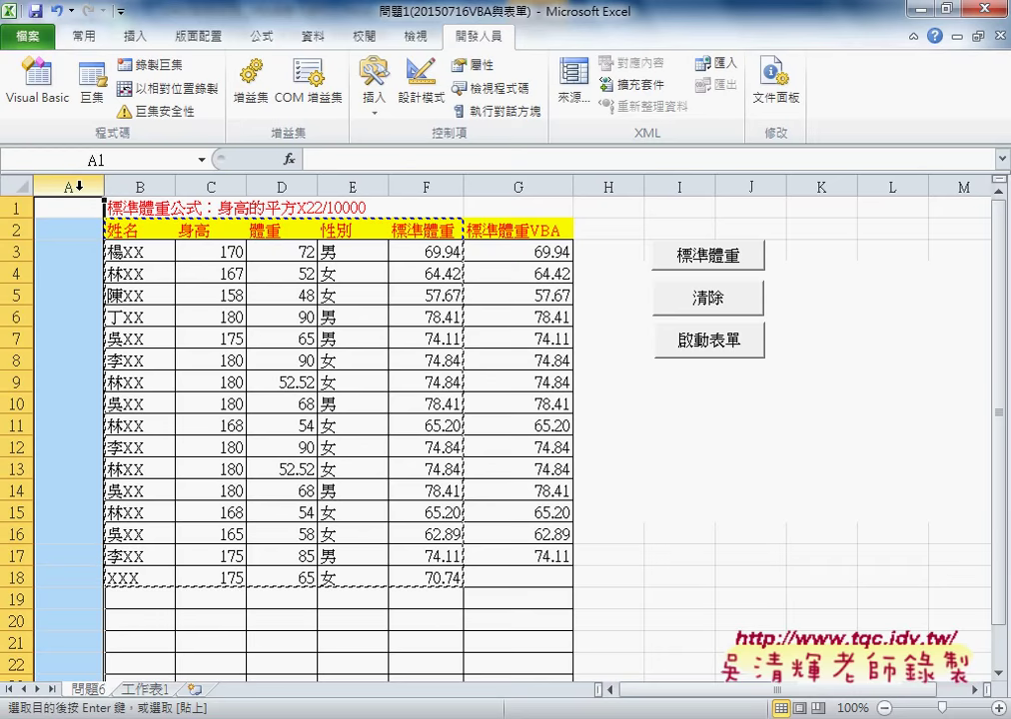
pyautogui.click(150, 691)
pyautogui.hotkey('ctrl', 'v')
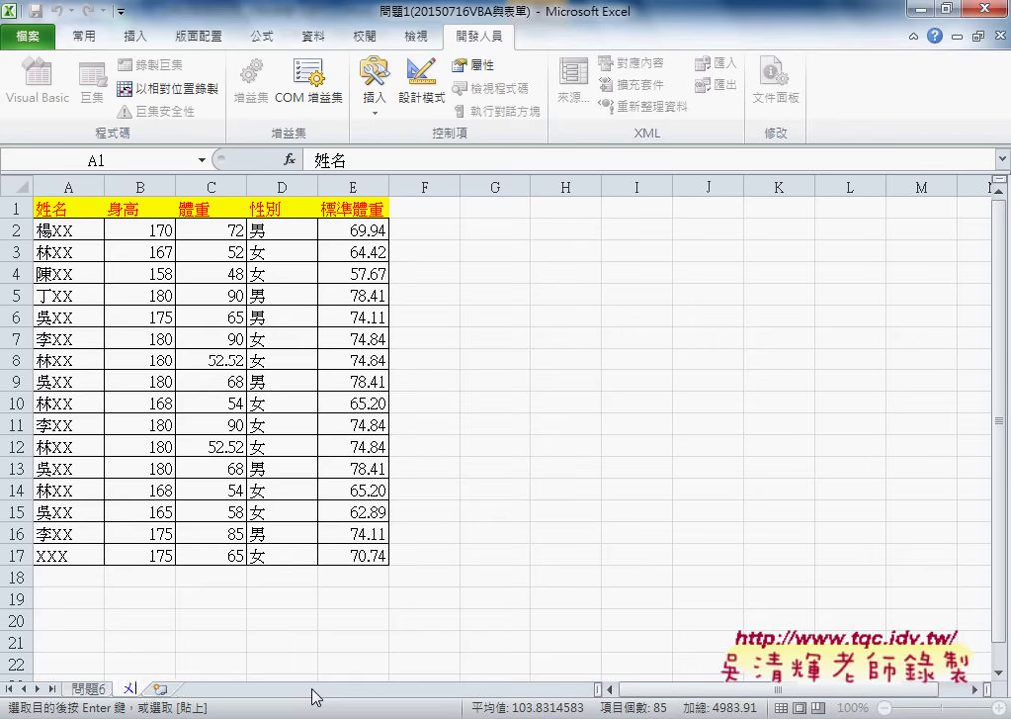
pyautogui.write('問')
pyautogui.write('去')
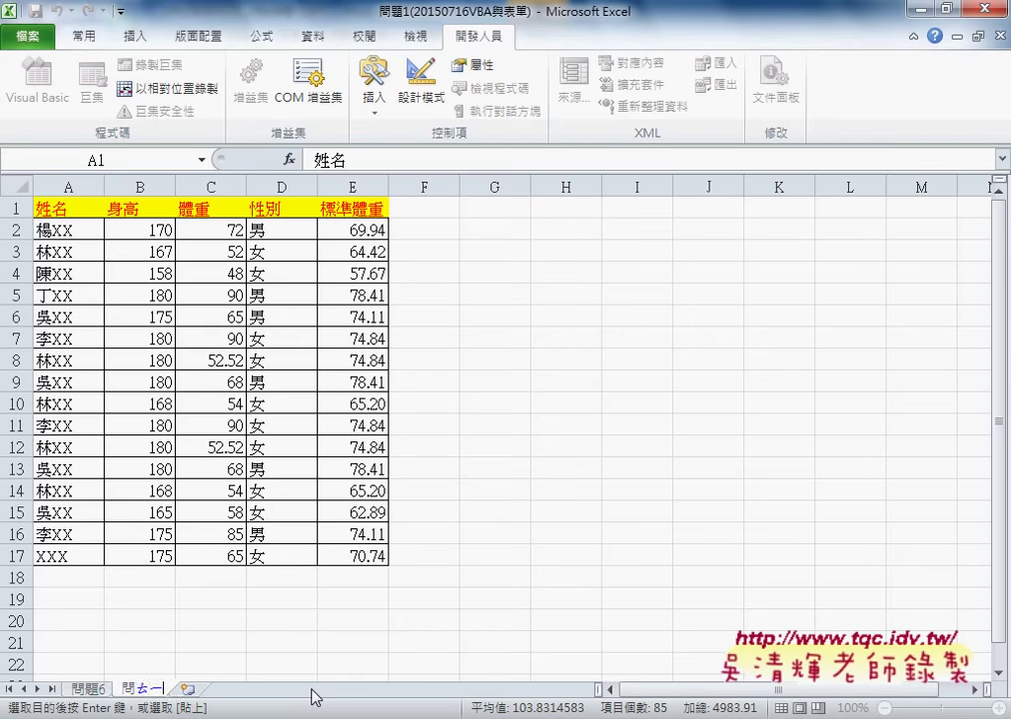
pyautogui.write('一')
pyautogui.write('題')
pyautogui.write('1')
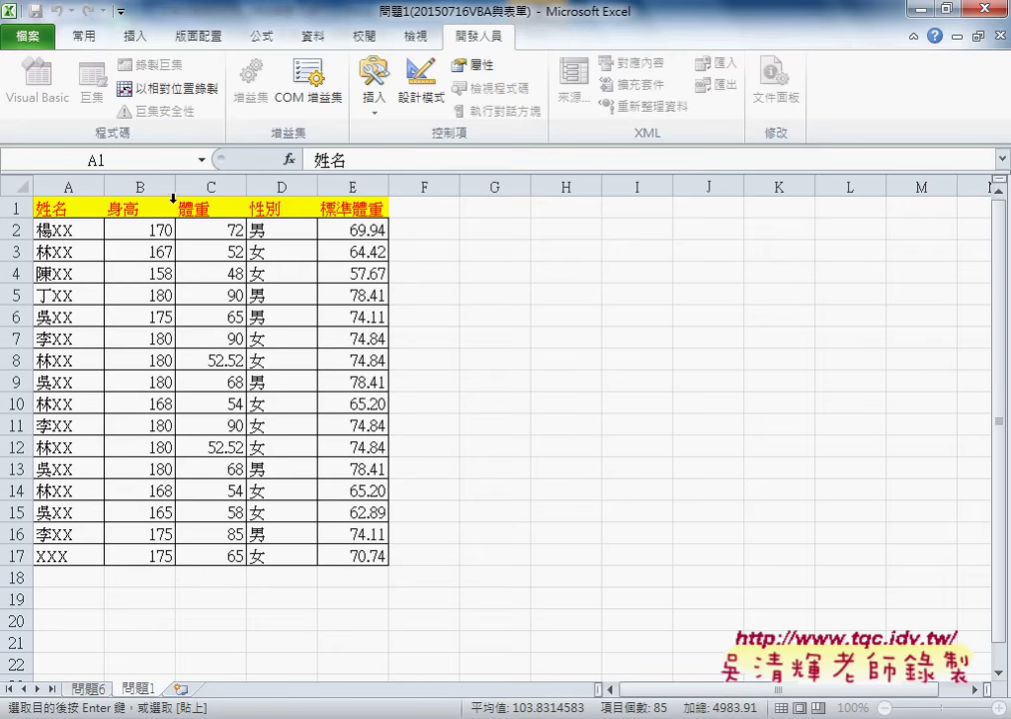
pyautogui.hotkey('ctrl', 'a')
# Save the workbook as a macro-enabled file in the Desktop folder via F12 Save As.
pyautogui.hotkey('alt', 'f')
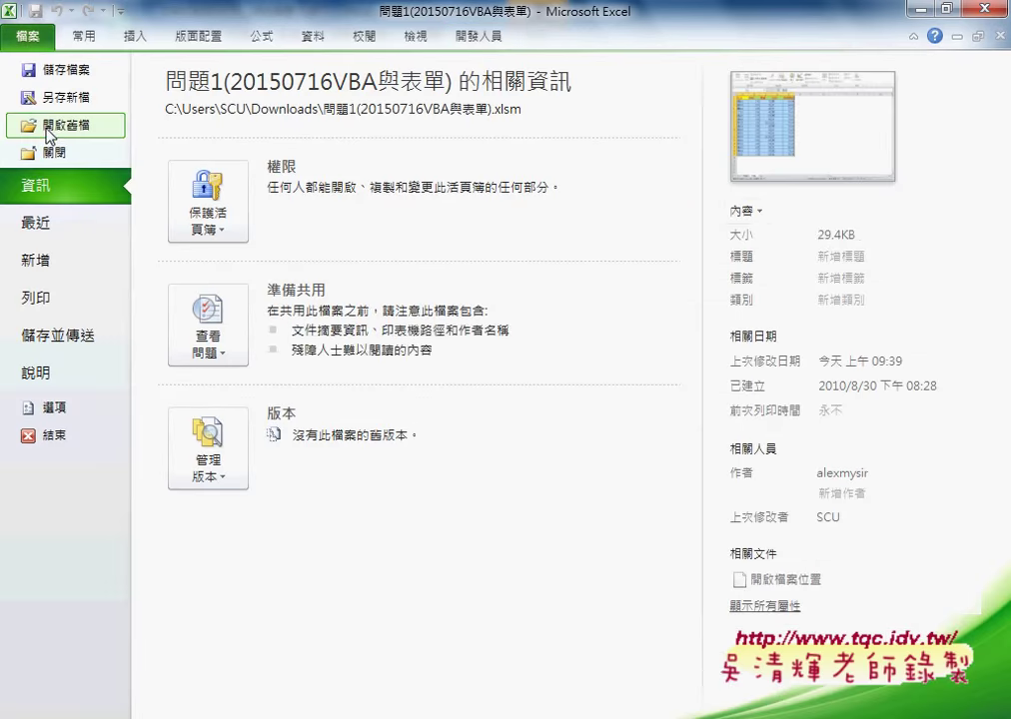
pyautogui.press('Escape')
pyautogui.press('F12')
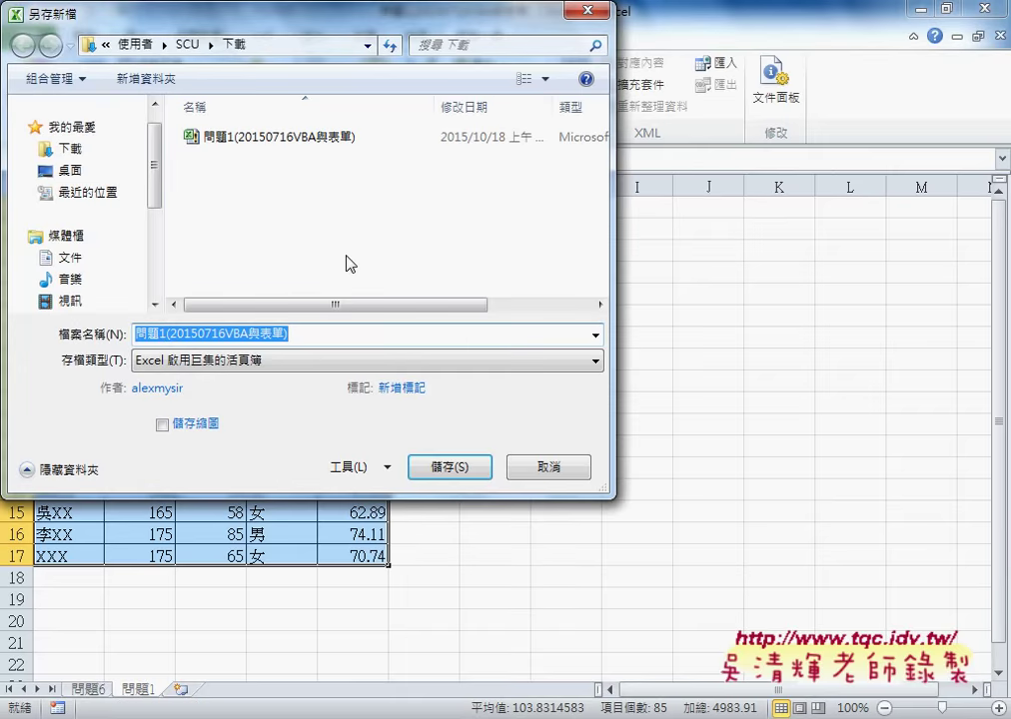
pyautogui.click(103, 180)
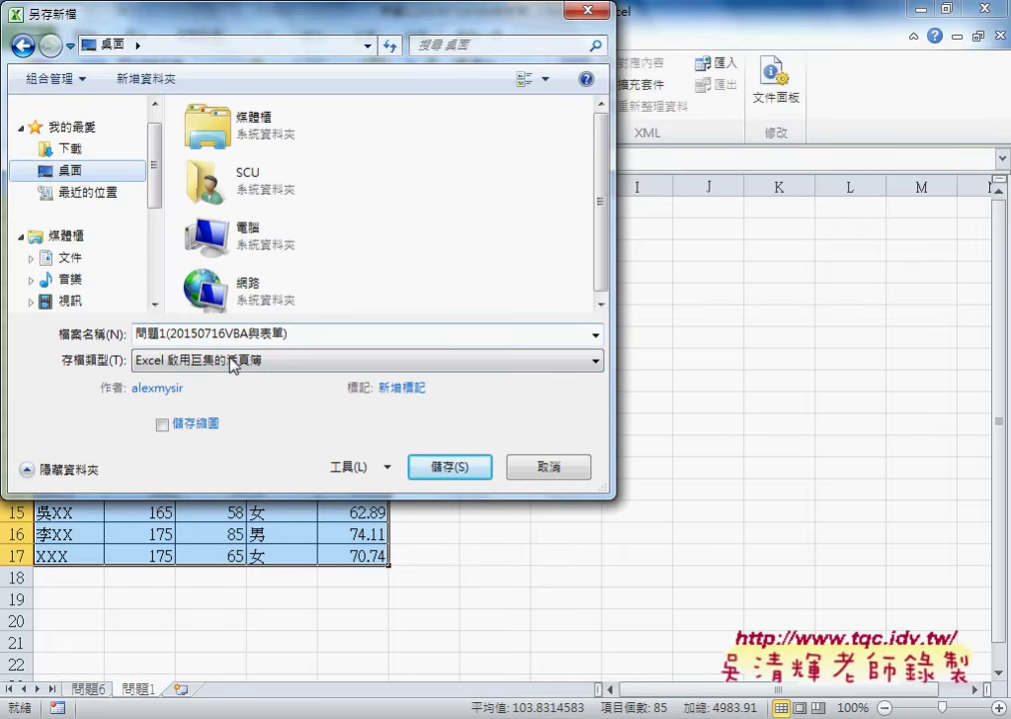
pyautogui.click(455, 467)
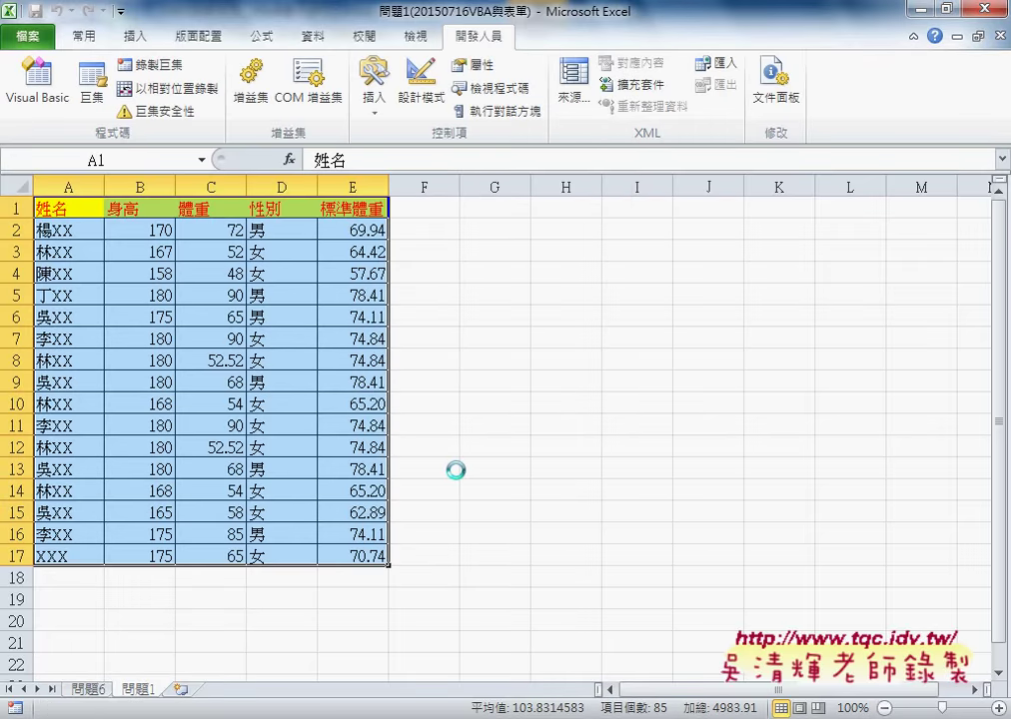
# Close Excel and bring the Access database 問題1 back to the front.
pyautogui.click(989, 9)
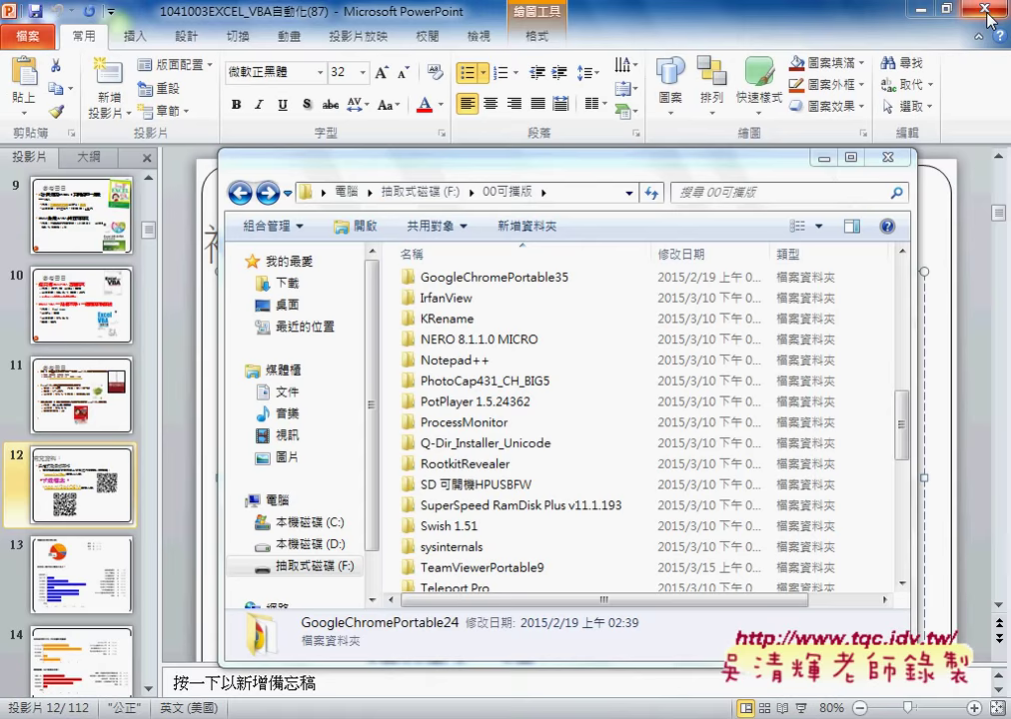
pyautogui.click(920, 10)
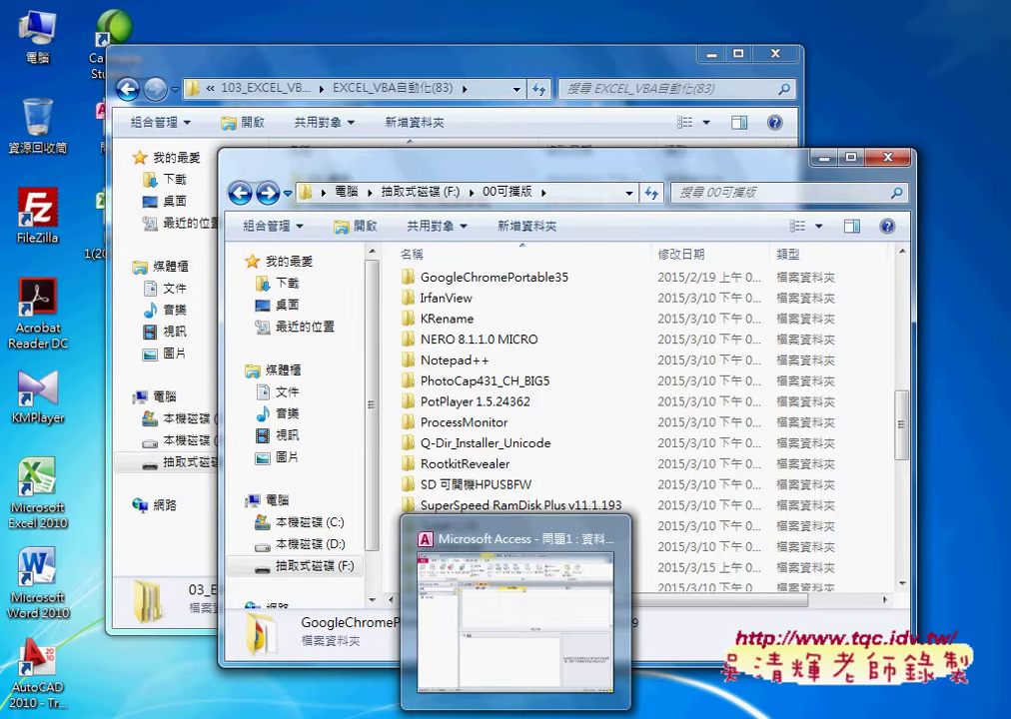
pyautogui.click(519, 673)
# Import Excel file 問題1(20150716VBA與表單).xlsm from the Desktop into a new table.
pyautogui.click(129, 84)
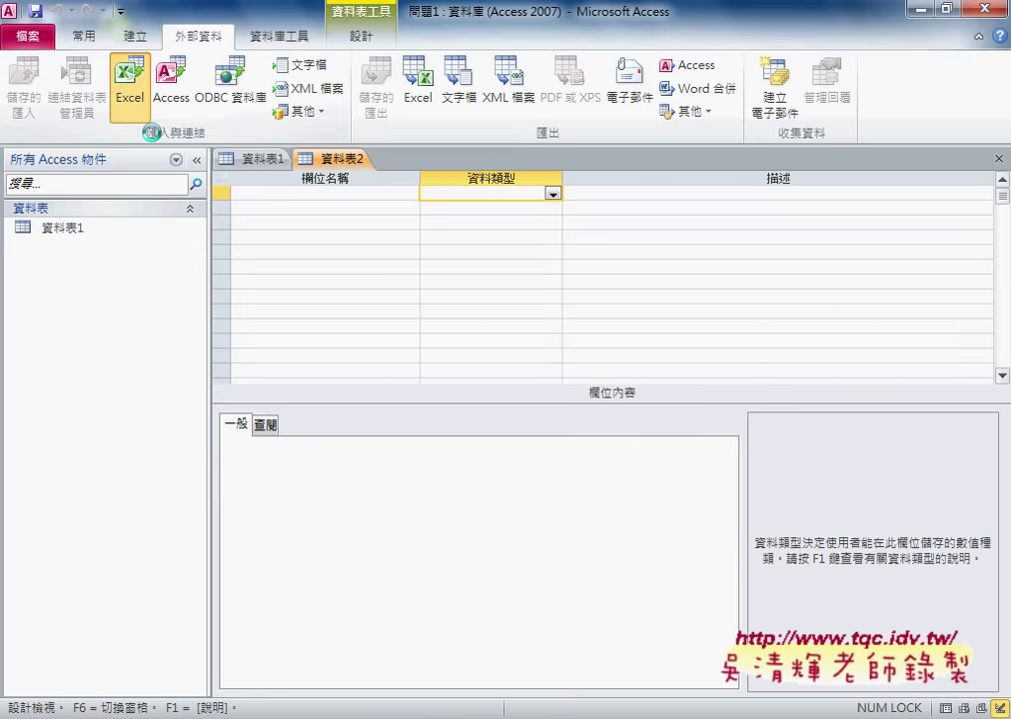
pyautogui.click(789, 233)
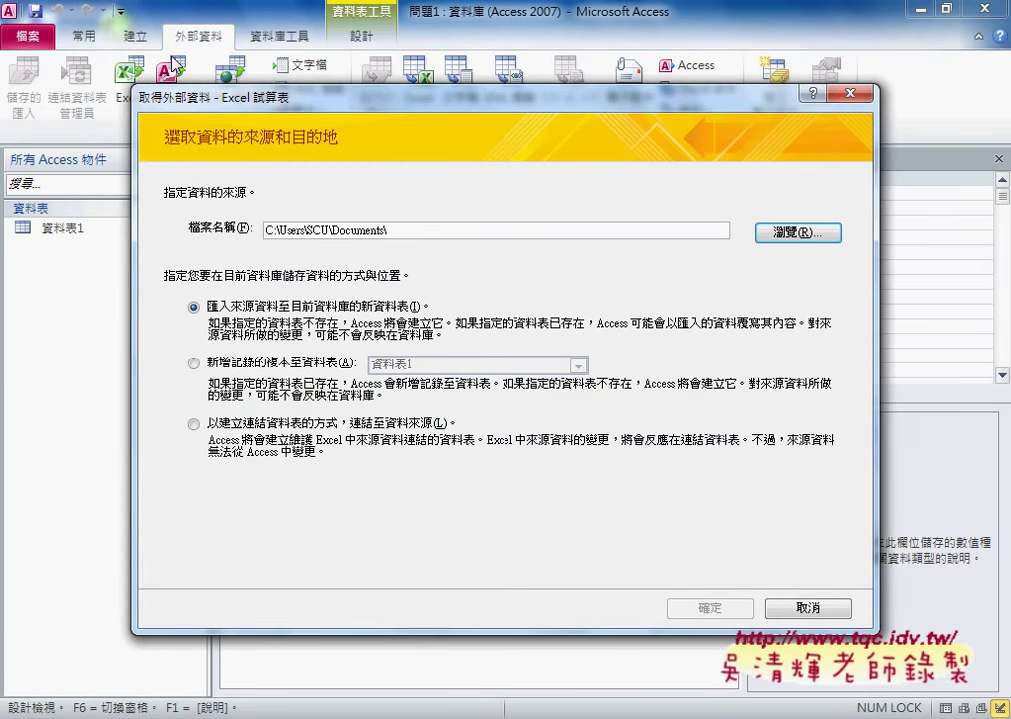
pyautogui.click(796, 233)
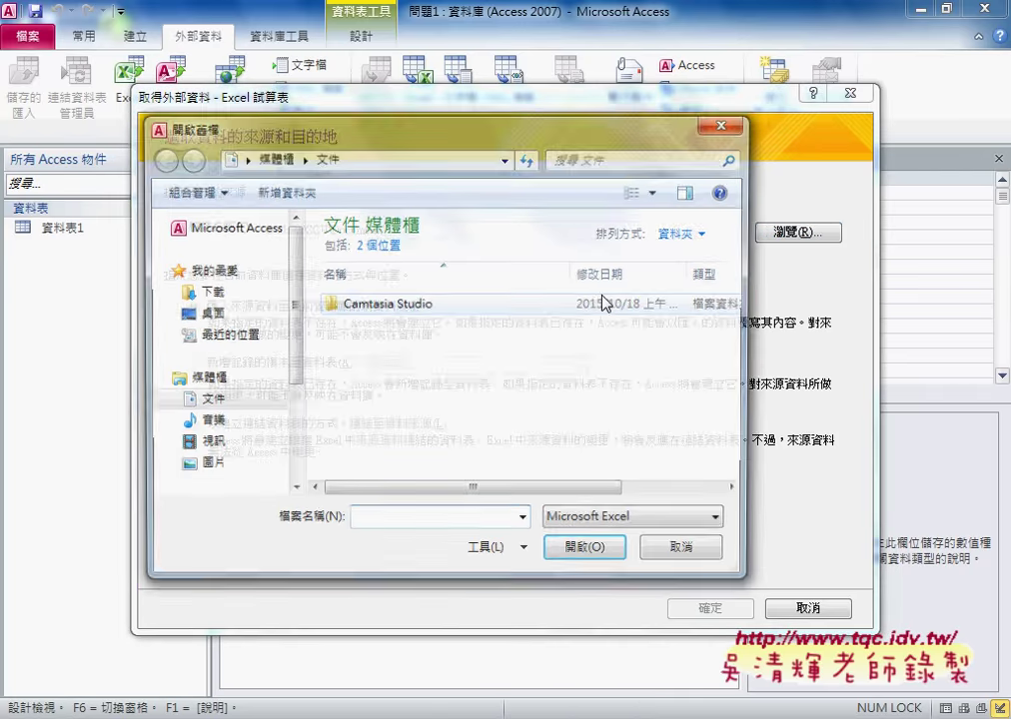
pyautogui.click(208, 313)
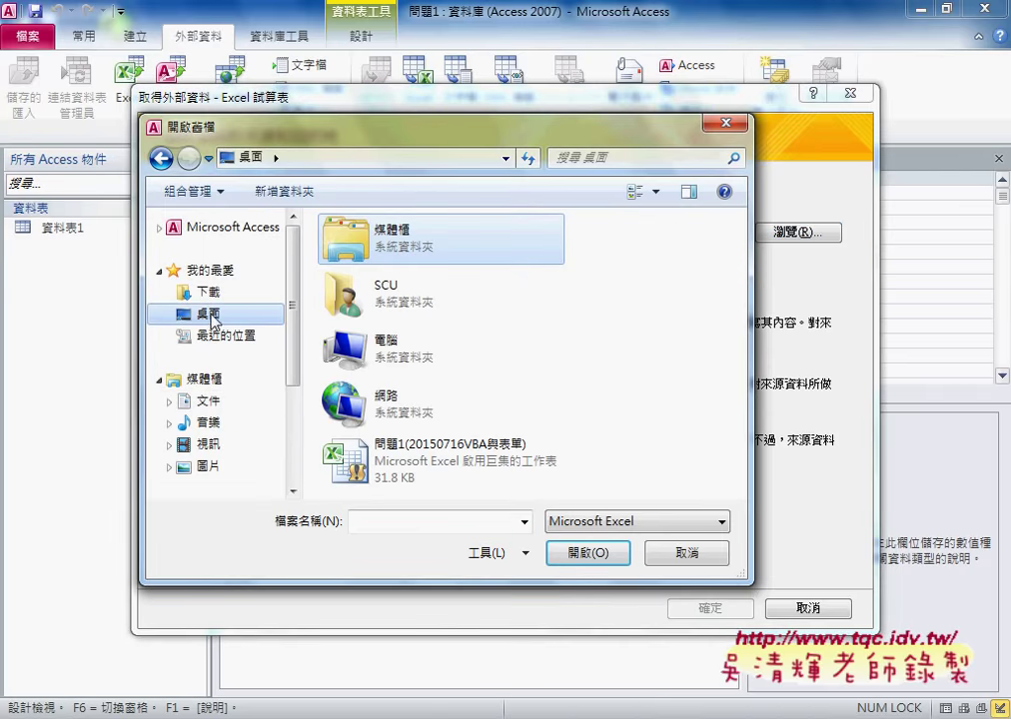
pyautogui.click(509, 455)
pyautogui.click(601, 557)
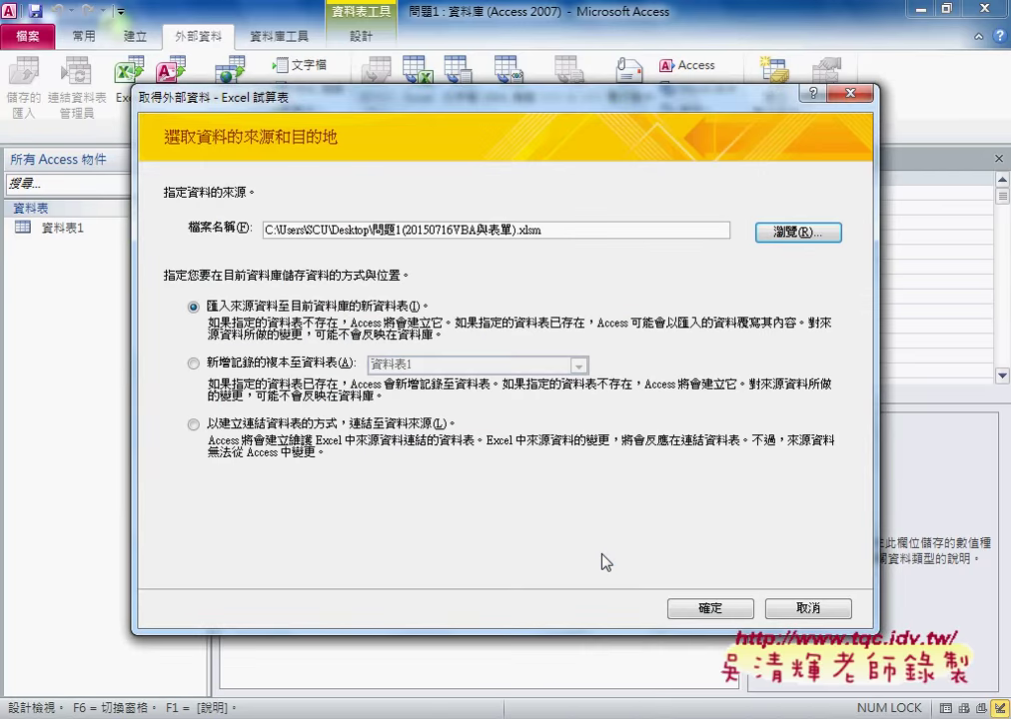
pyautogui.click(716, 607)
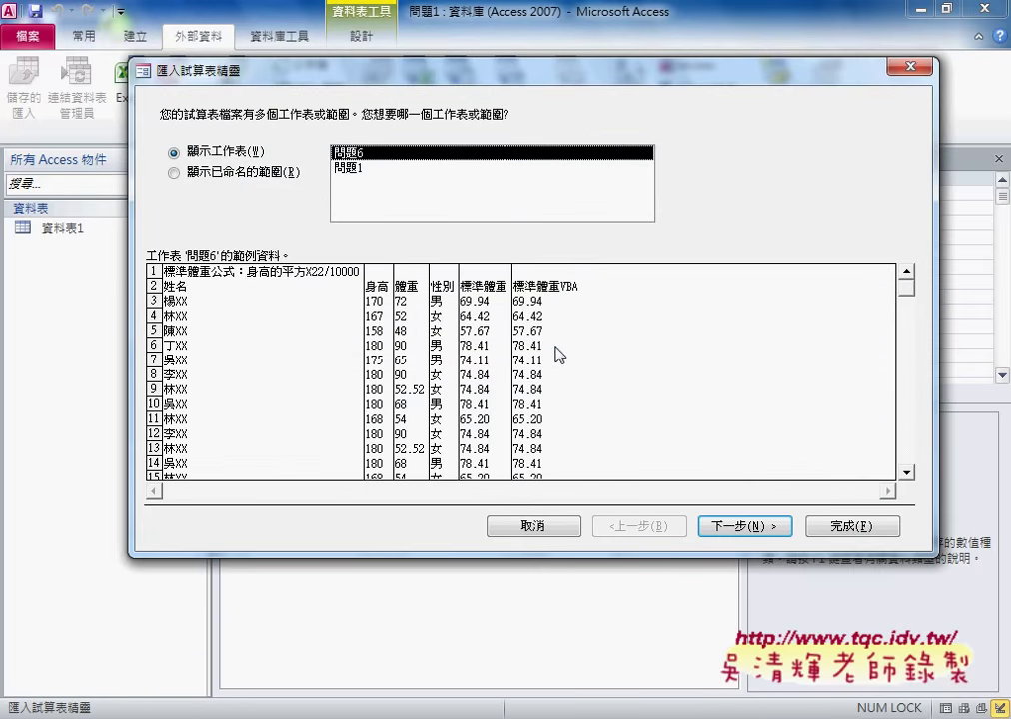
# Pick the 問題1 worksheet in the Import Spreadsheet Wizard and move to the next step.
pyautogui.click(340, 169)
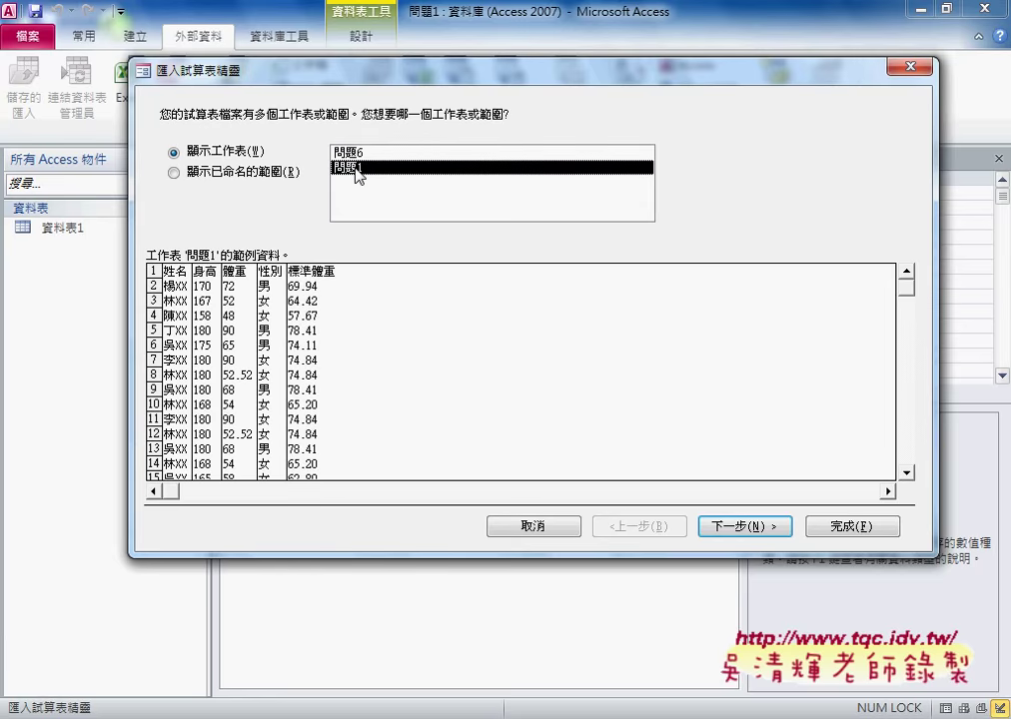
pyautogui.click(766, 538)
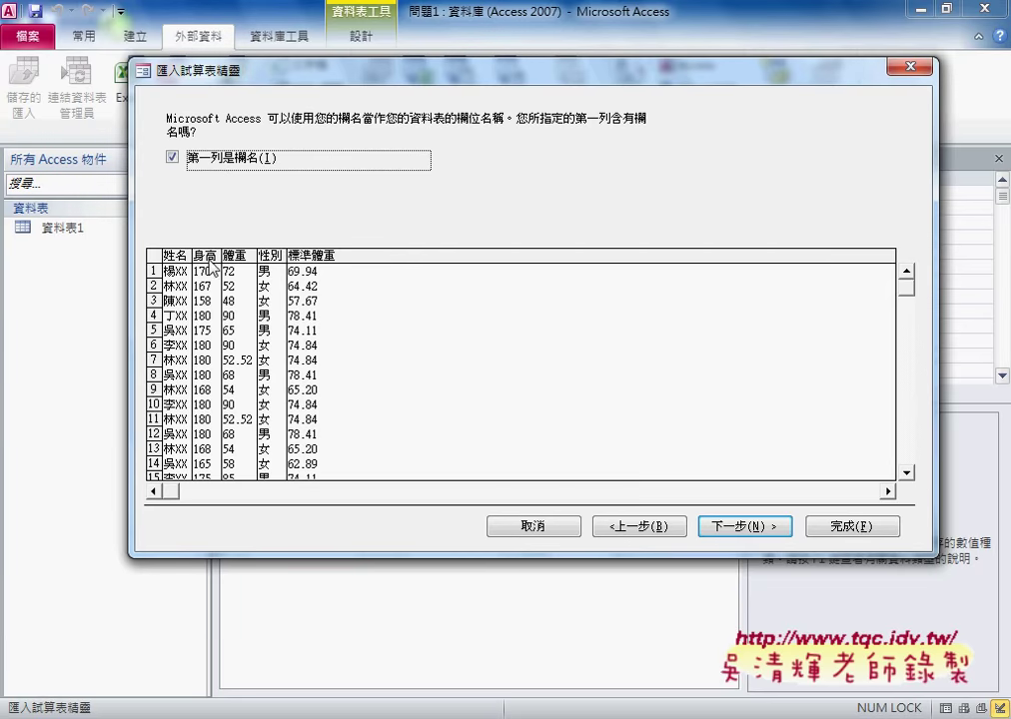
pyautogui.click(754, 537)
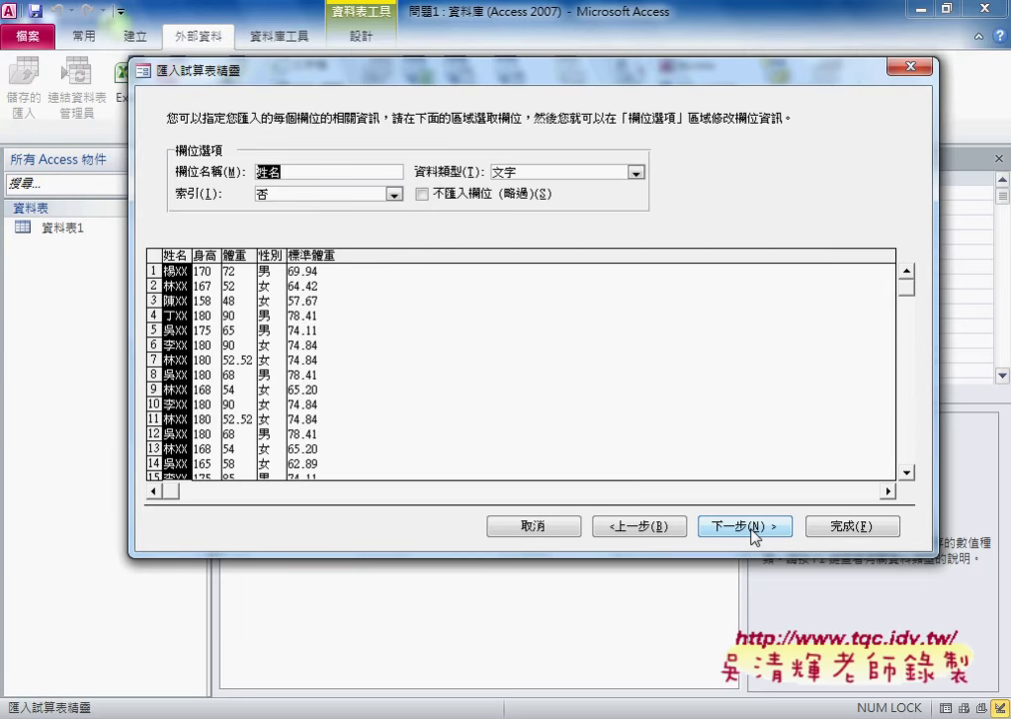
pyautogui.click(206, 285)
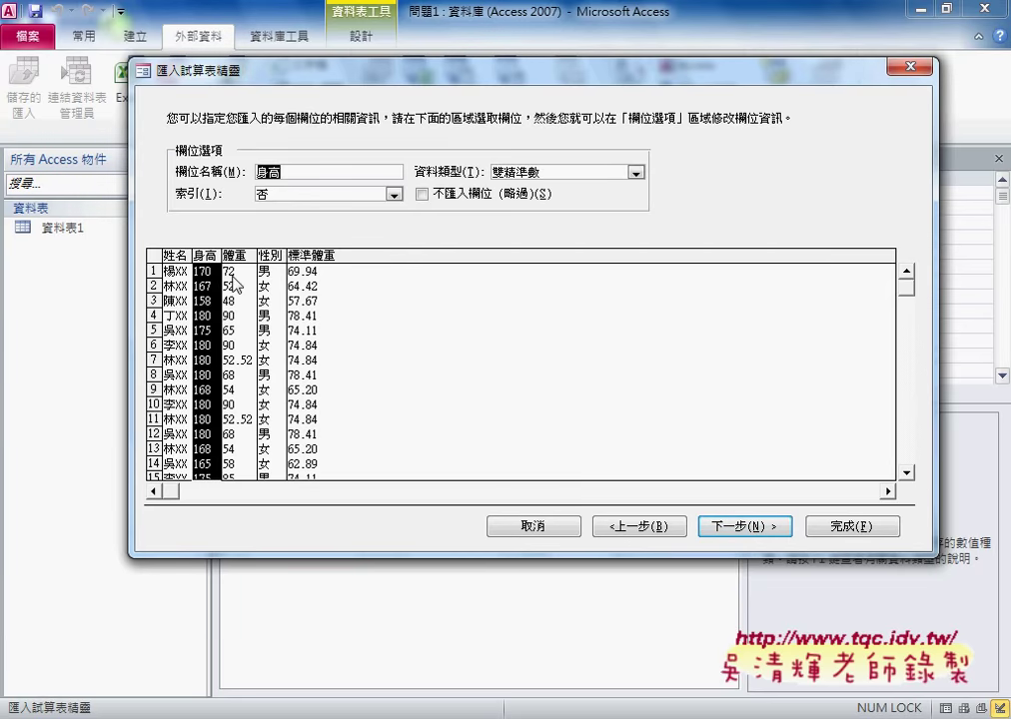
pyautogui.click(236, 285)
pyautogui.click(268, 298)
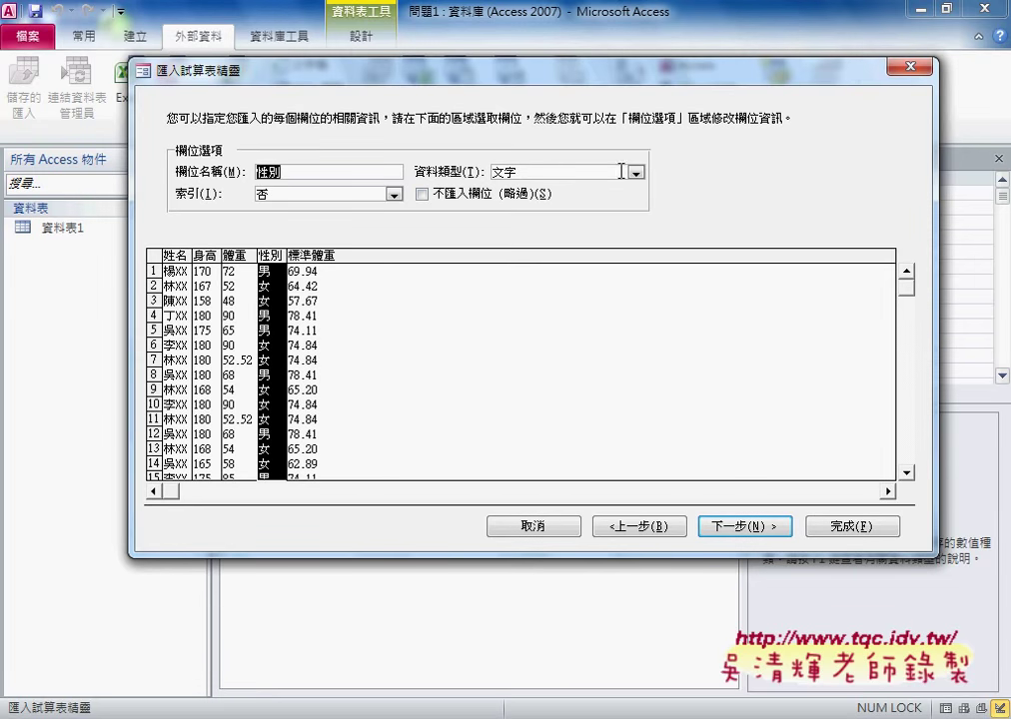
pyautogui.click(300, 292)
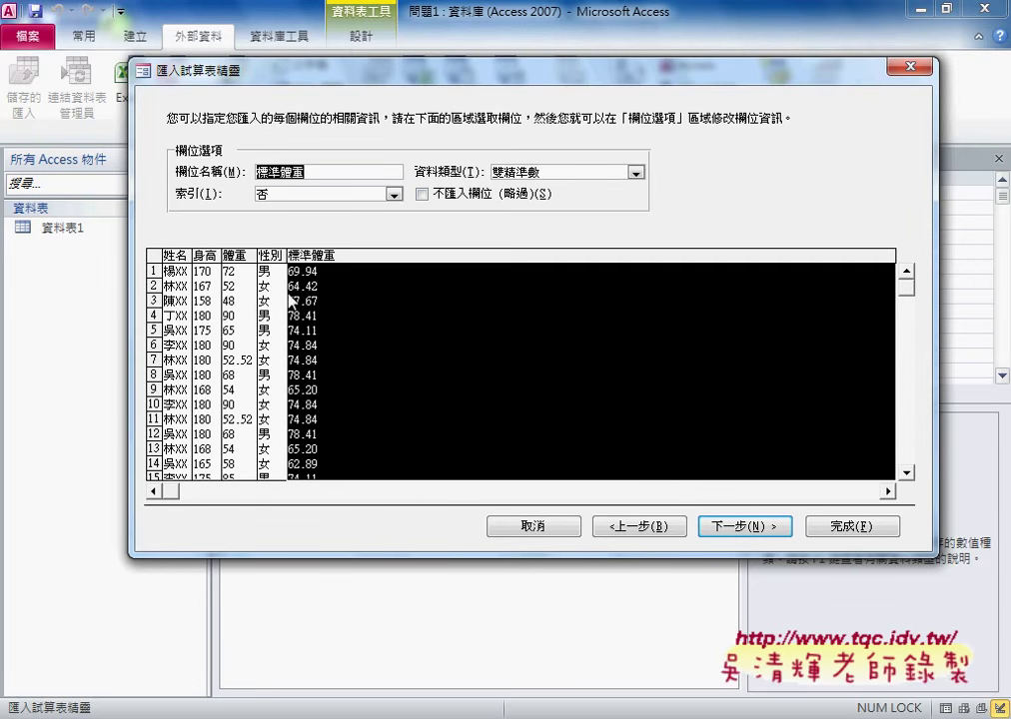
pyautogui.click(175, 300)
pyautogui.click(205, 305)
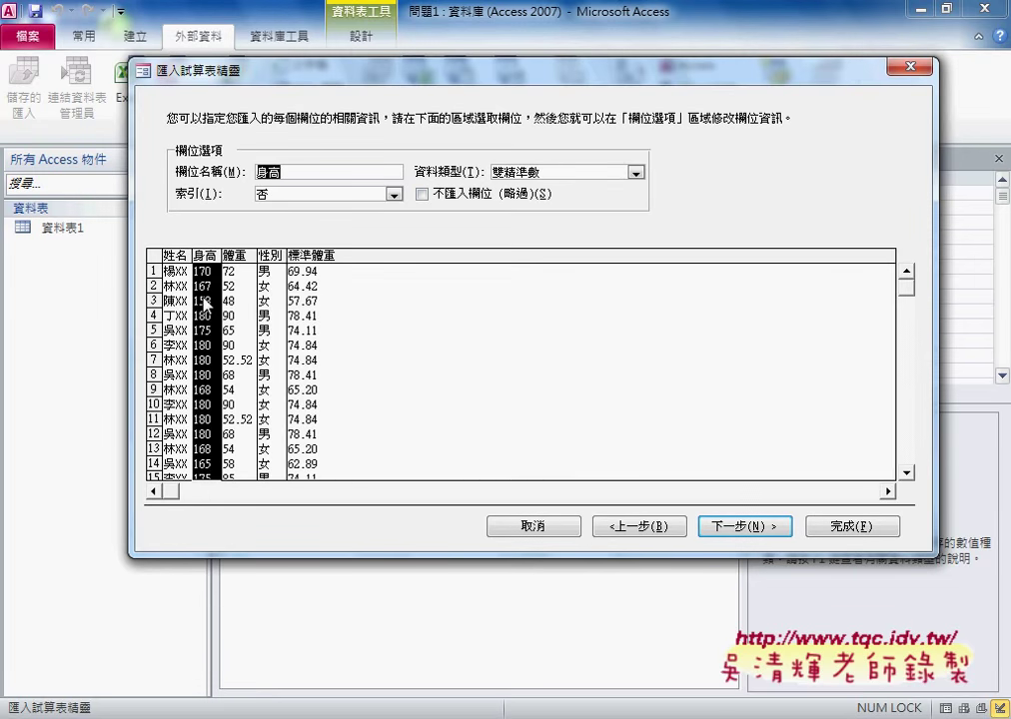
pyautogui.click(237, 304)
pyautogui.click(331, 300)
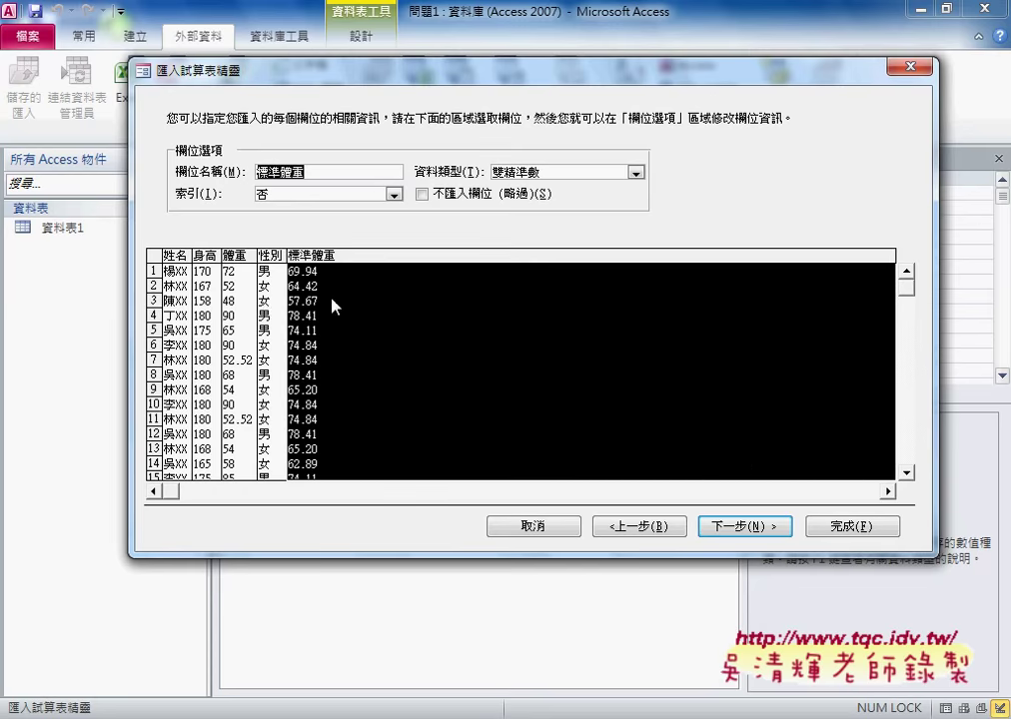
pyautogui.click(205, 290)
pyautogui.click(175, 264)
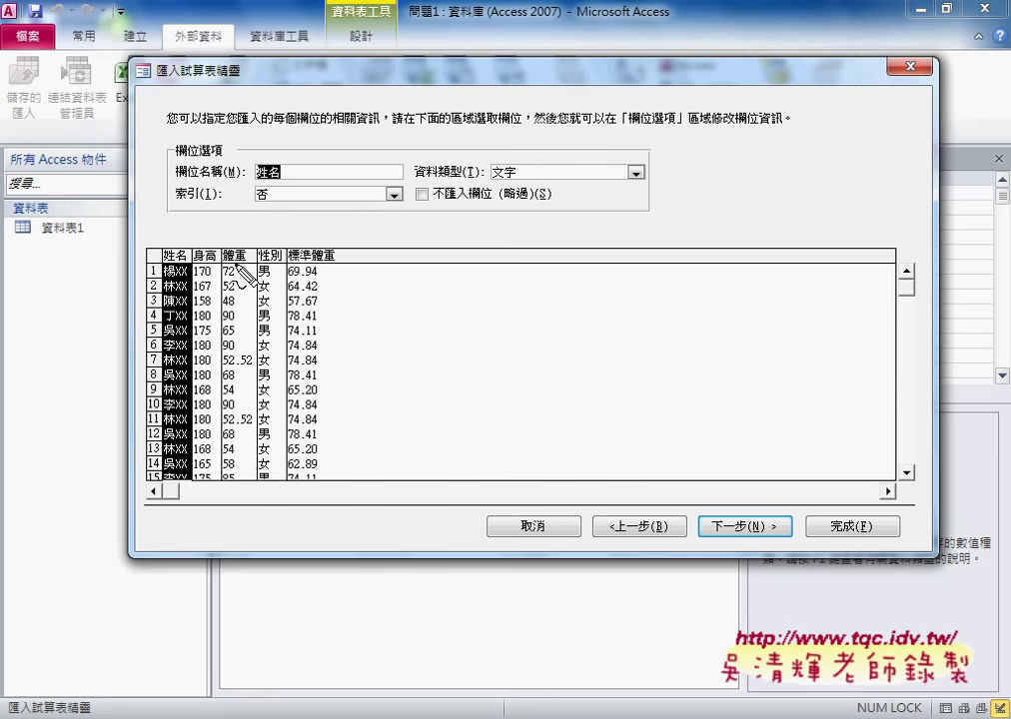
pyautogui.click(255, 170)
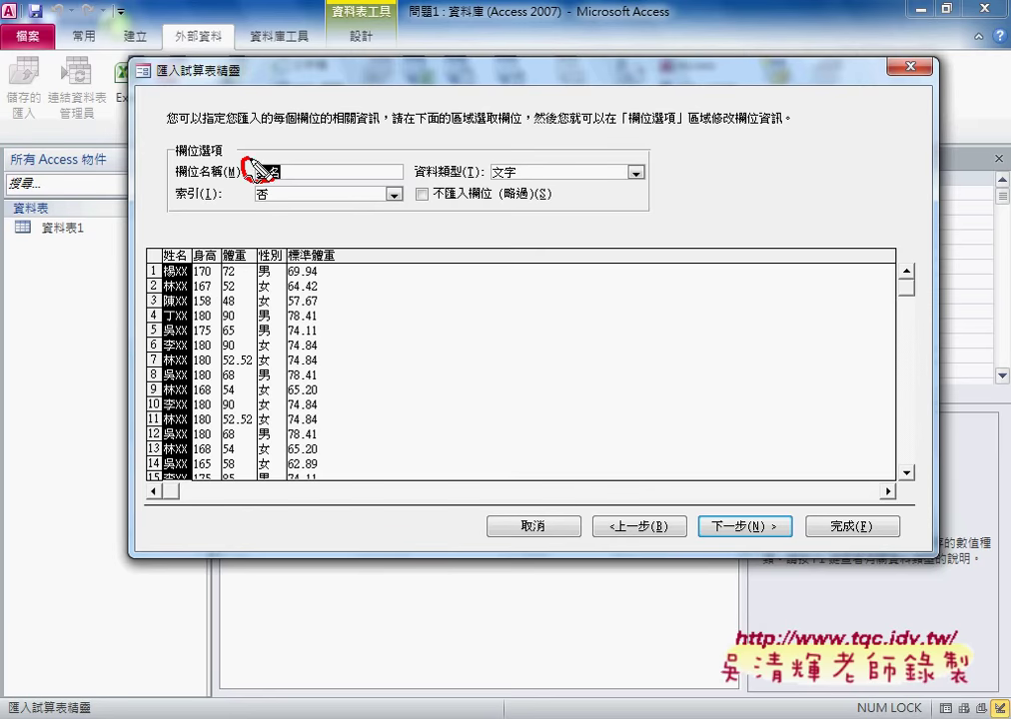
pyautogui.click(172, 256)
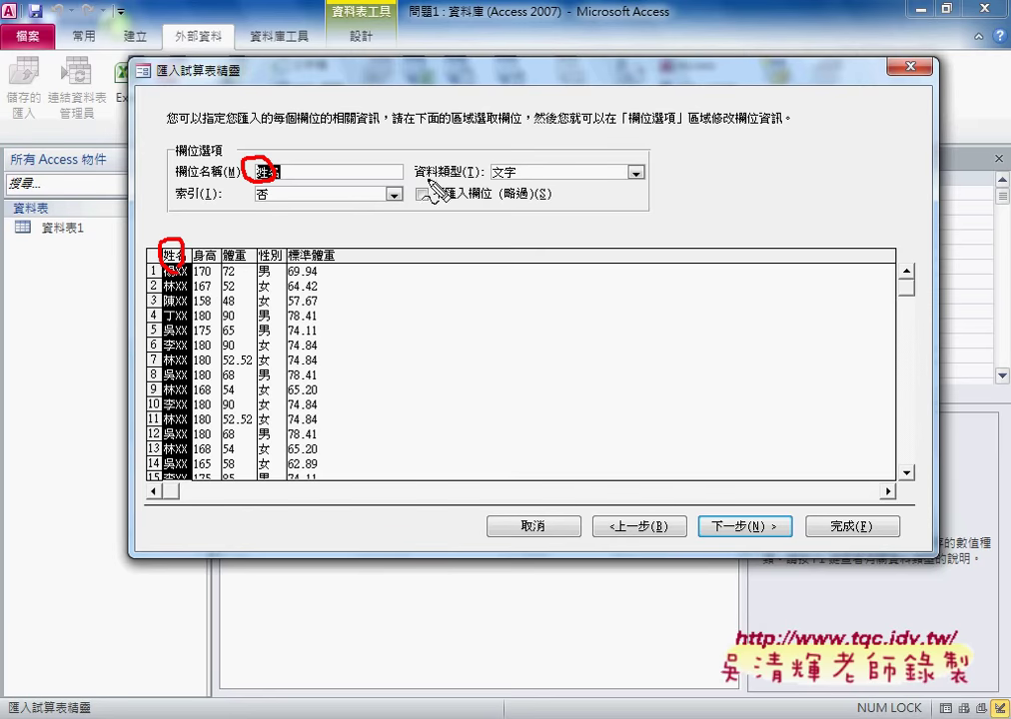
pyautogui.moveTo(414, 176); pyautogui.dragTo(518, 180)
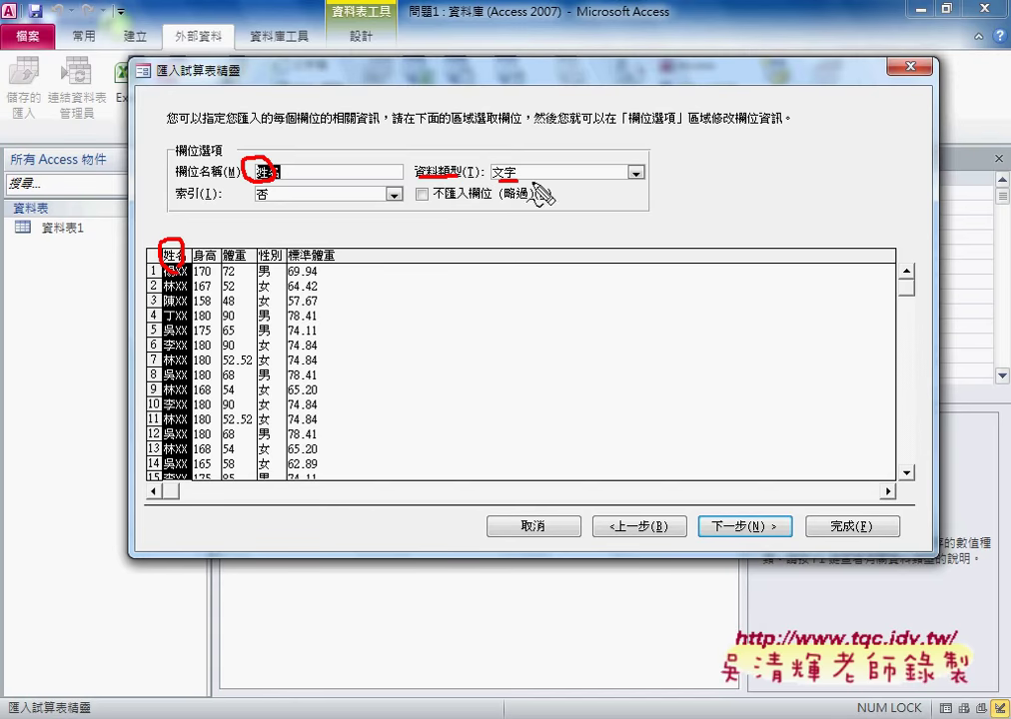
pyautogui.press('Escape')
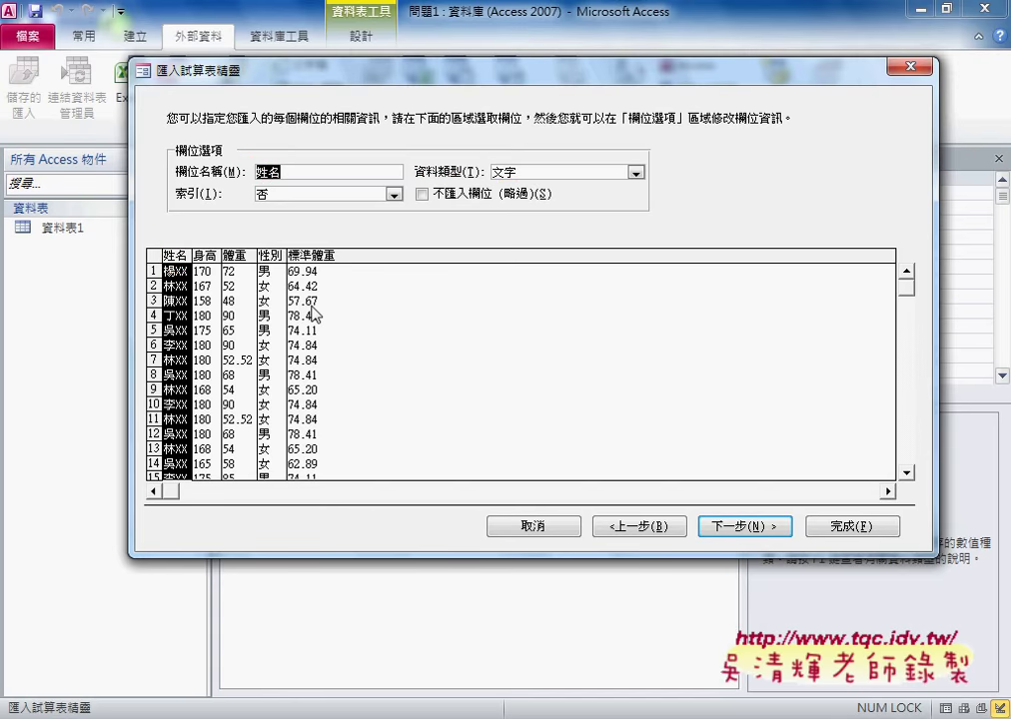
pyautogui.click(205, 257)
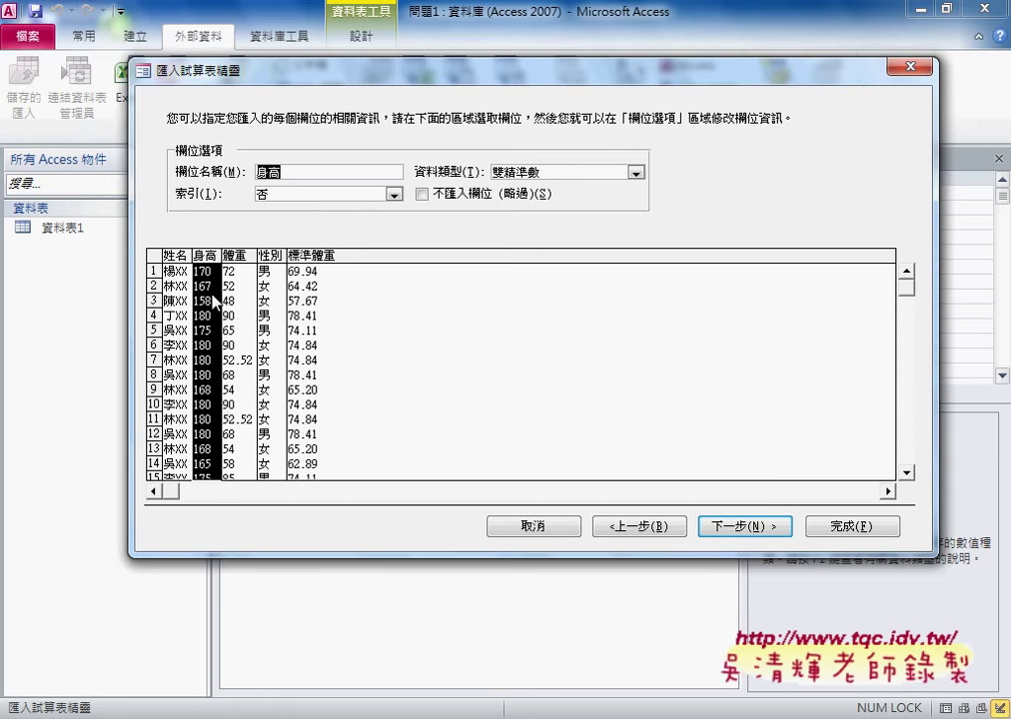
# Set the 身高 field's data type to 長整數 (long integer), check 性別, and continue to the primary-key step.
pyautogui.click(635, 172)
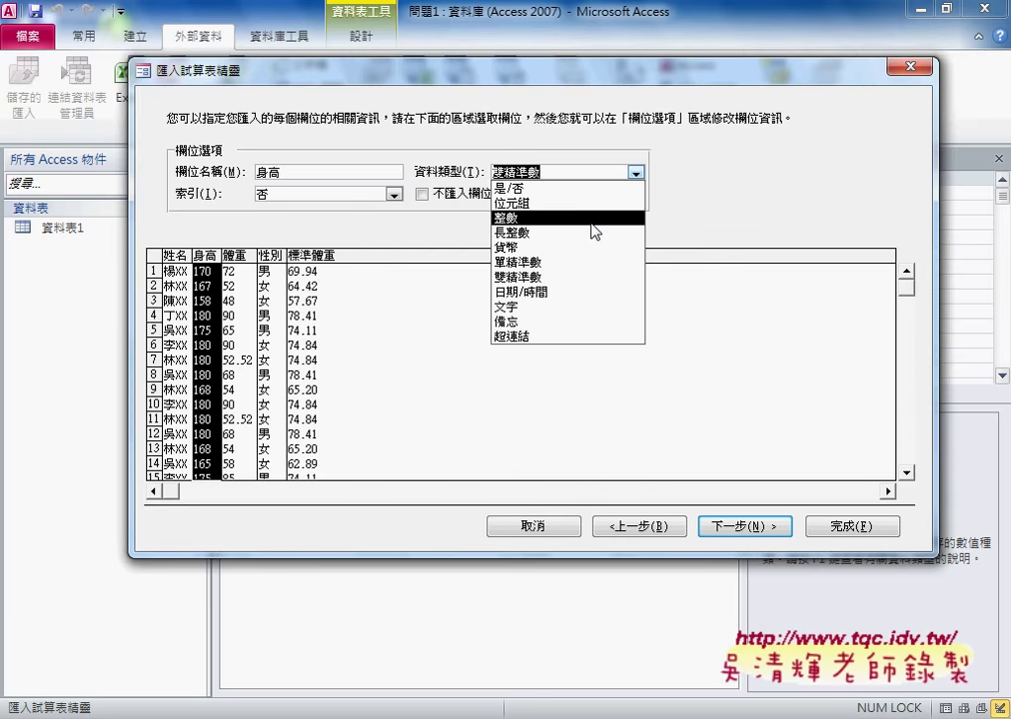
pyautogui.click(761, 218)
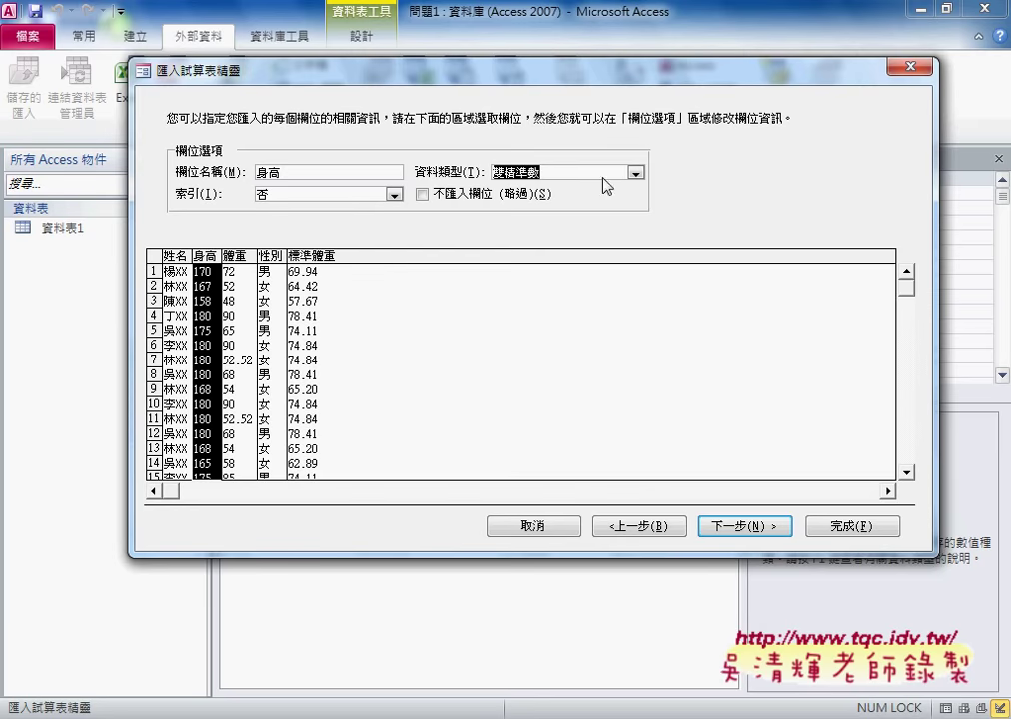
pyautogui.press('Tab')
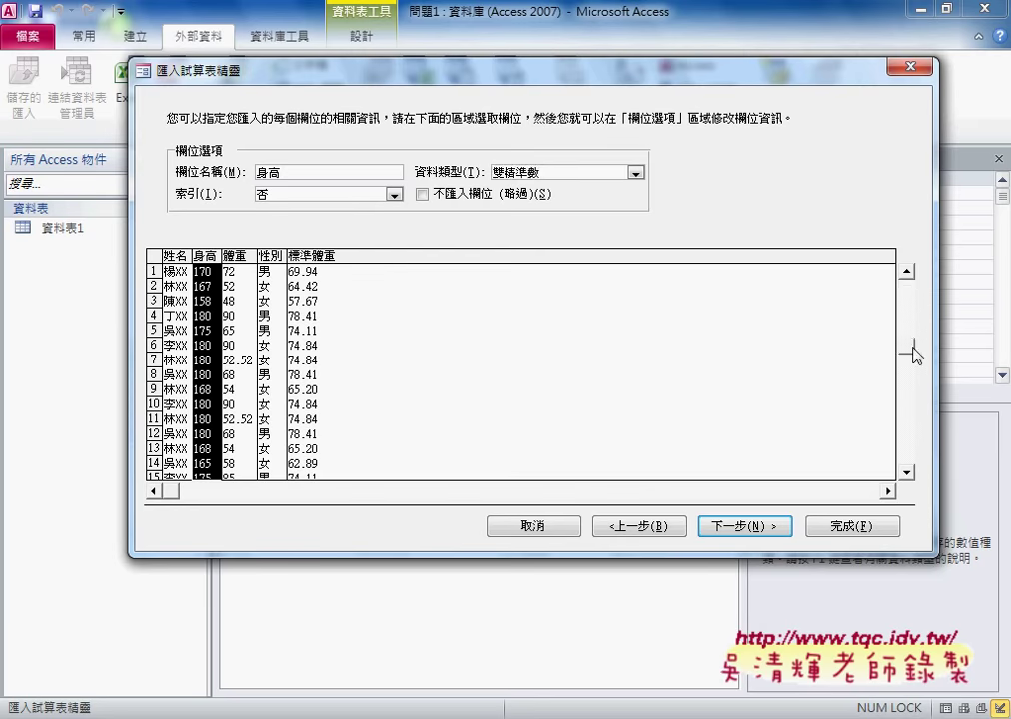
pyautogui.click(635, 173)
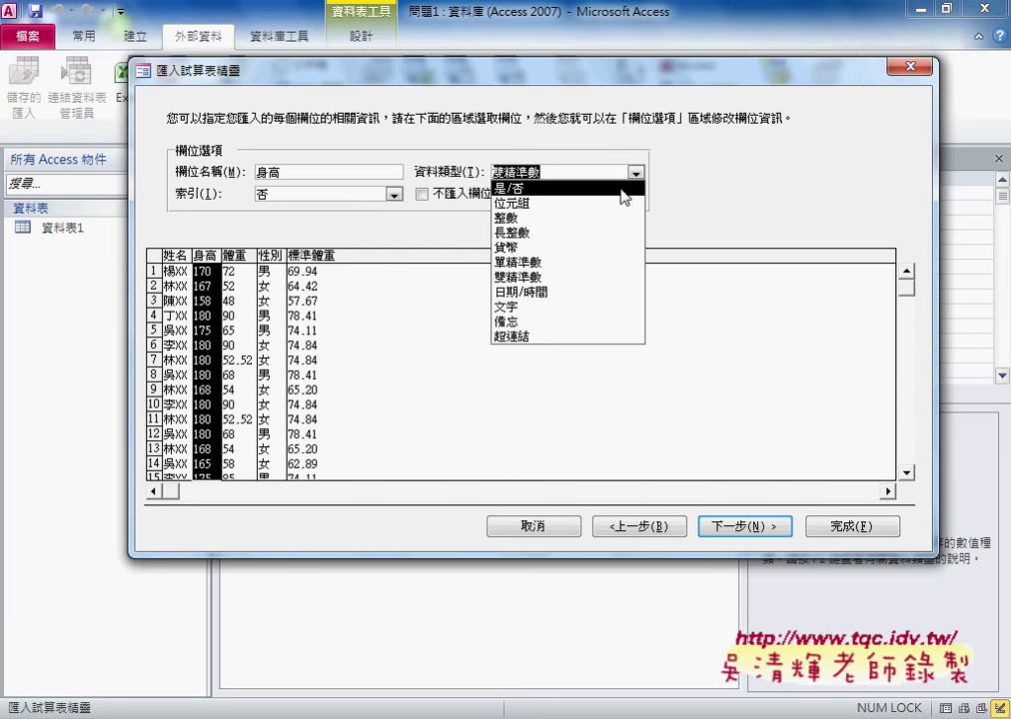
pyautogui.click(575, 231)
pyautogui.click(270, 283)
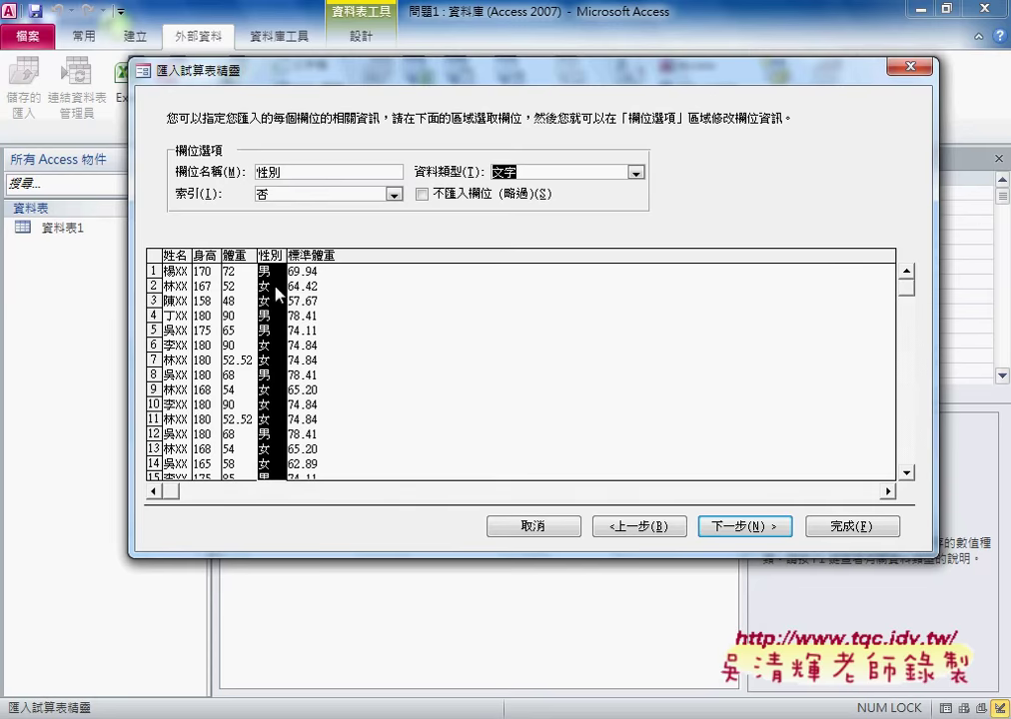
pyautogui.click(751, 525)
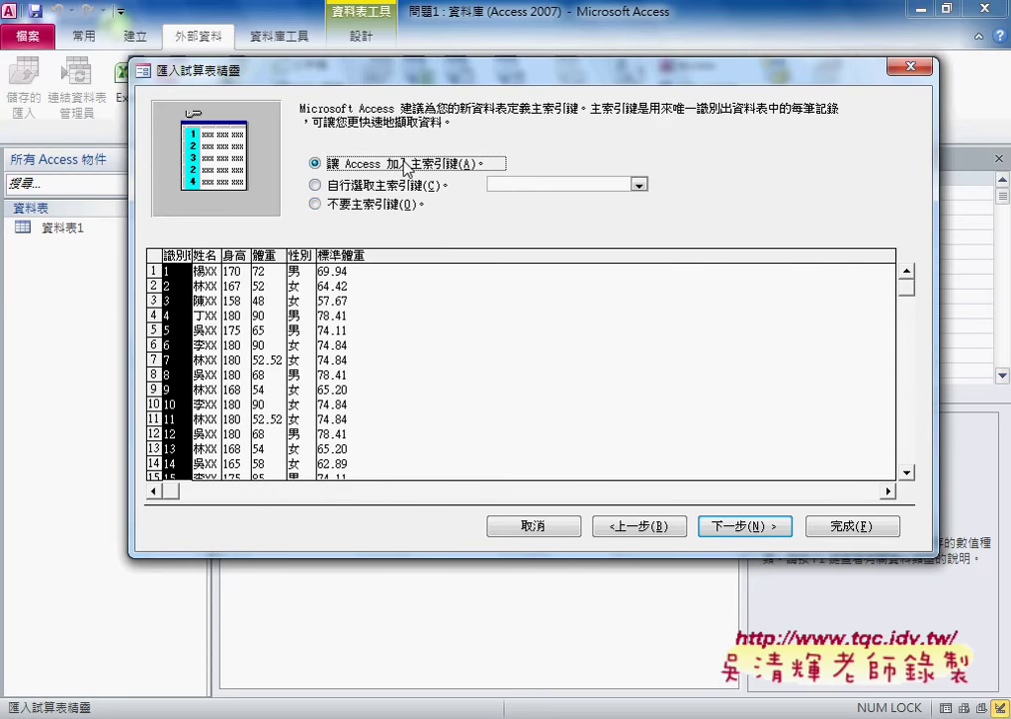
# Choose no primary key and advance to the final step, highlighting the table name 問題1.
pyautogui.click(378, 203)
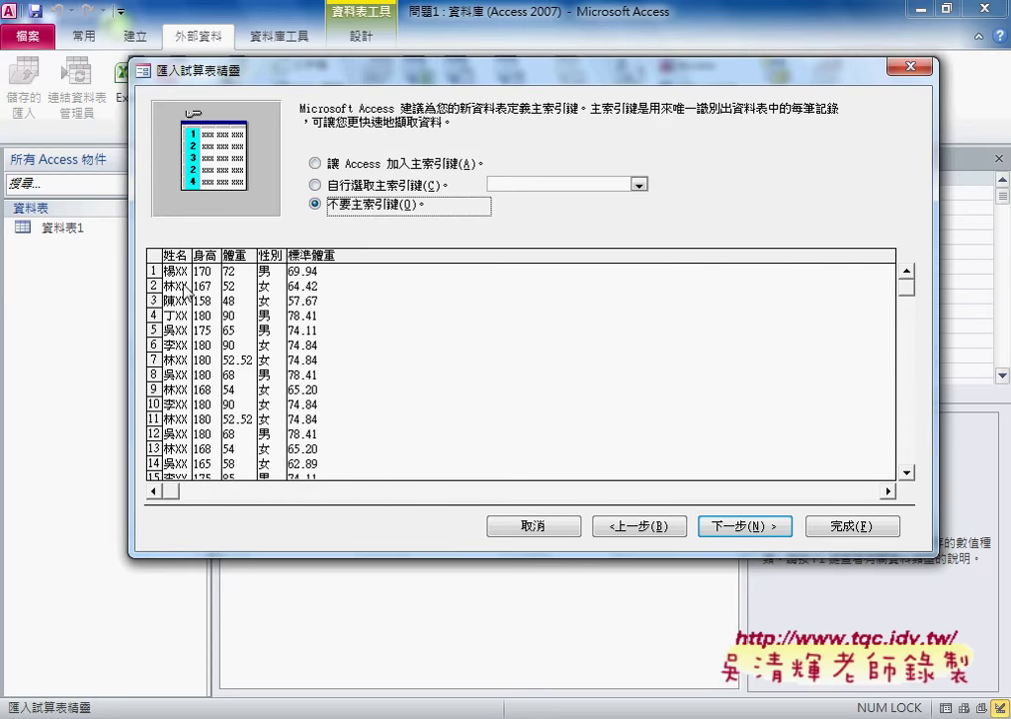
pyautogui.click(743, 527)
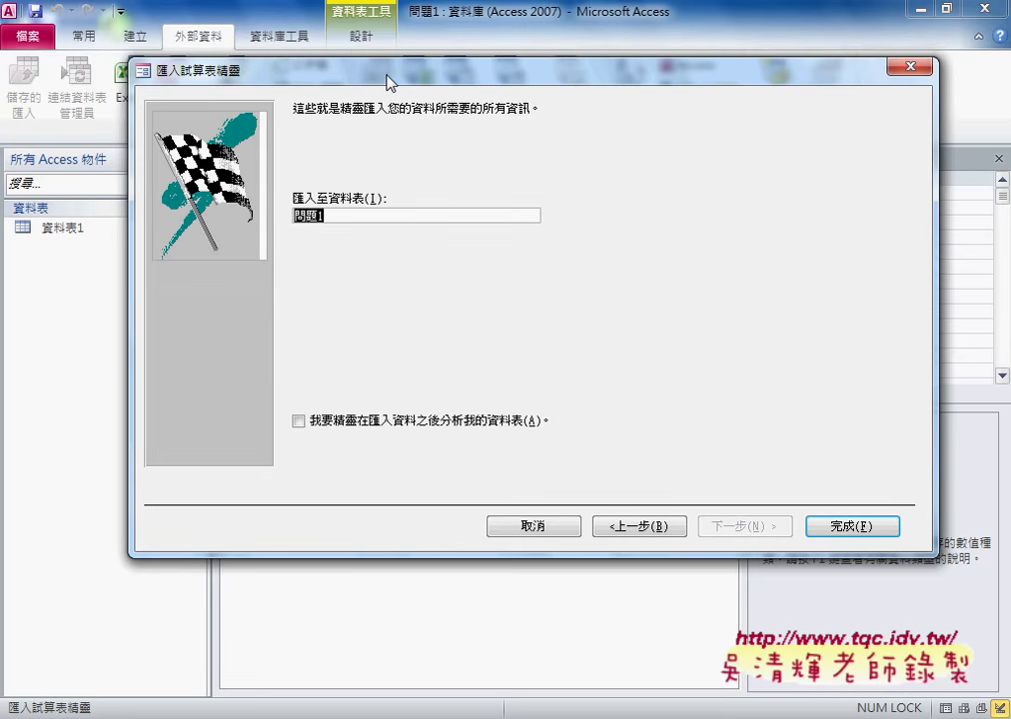
pyautogui.moveTo(386, 74); pyautogui.dragTo(547, 77)
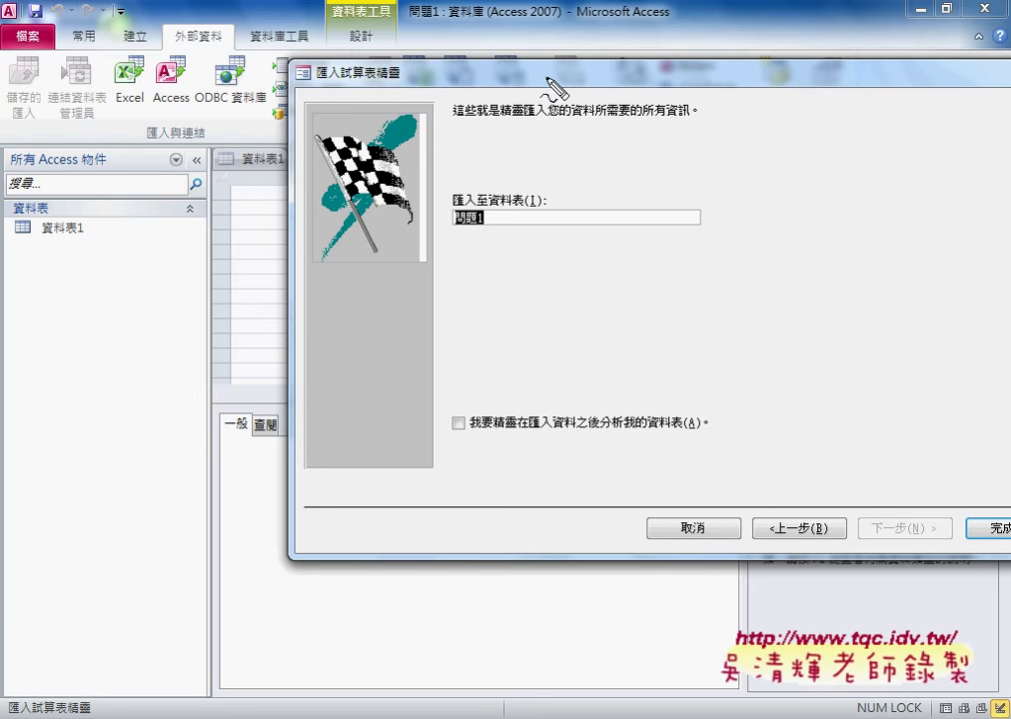
pyautogui.moveTo(500, 205); pyautogui.dragTo(472, 237)
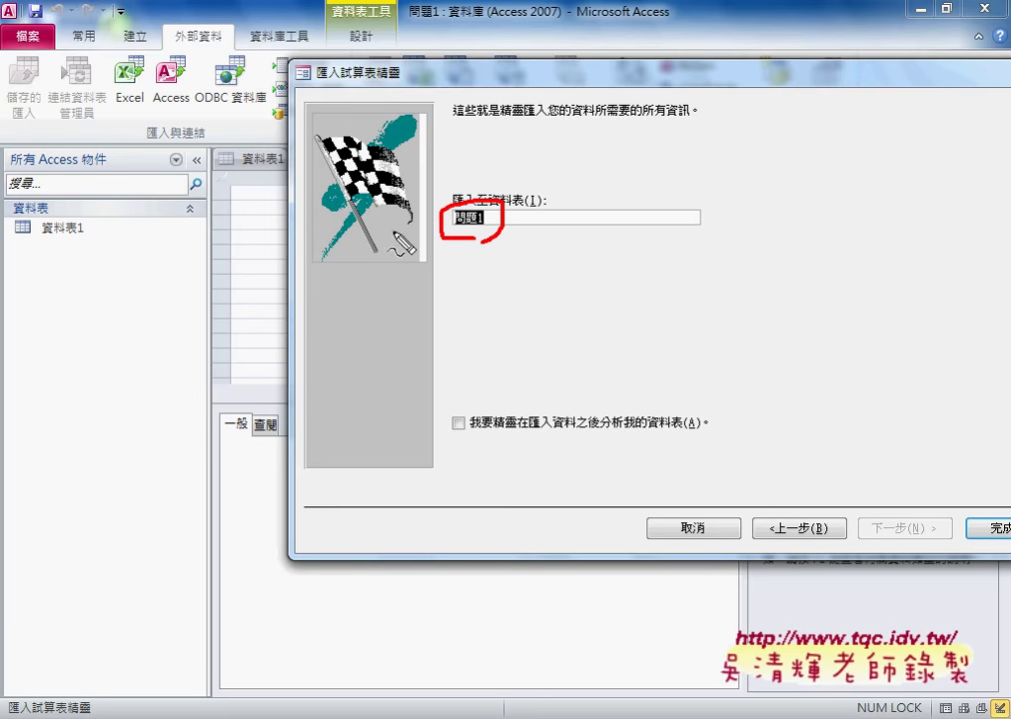
pyautogui.moveTo(395, 226)
pyautogui.mouseDown()
pyautogui.moveTo(440, 225)
pyautogui.moveTo(190, 240)
pyautogui.mouseUp()
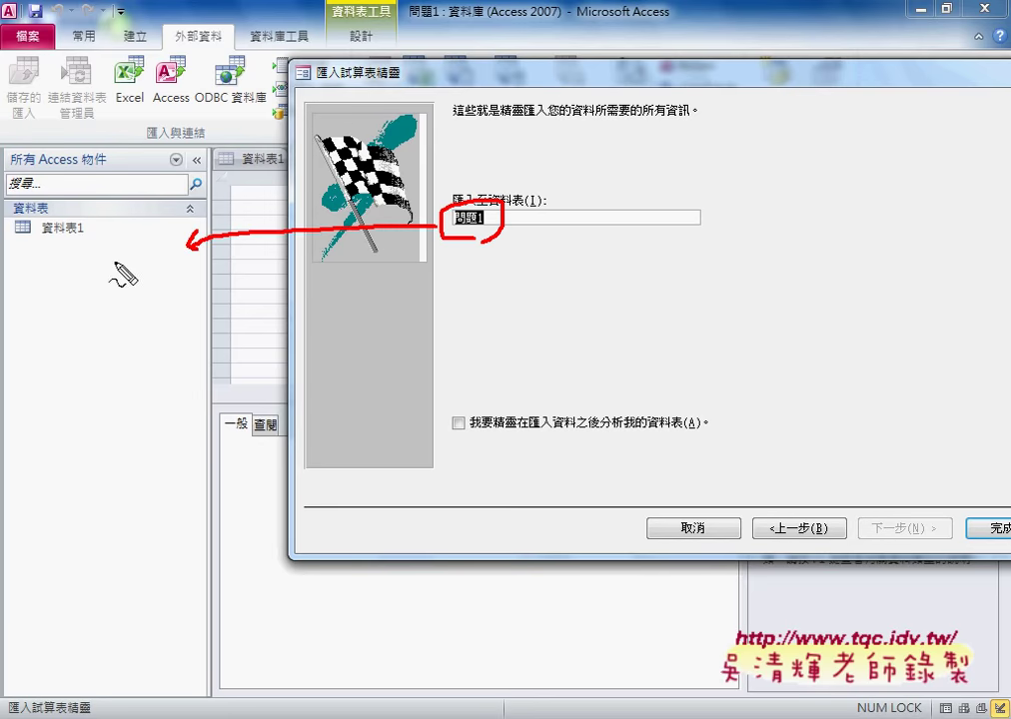
# Mark where the new table will appear, clear the annotations, and open the Start menu.
pyautogui.moveTo(90, 267)
pyautogui.mouseDown()
pyautogui.moveTo(35, 267)
pyautogui.moveTo(106, 250)
pyautogui.mouseUp()
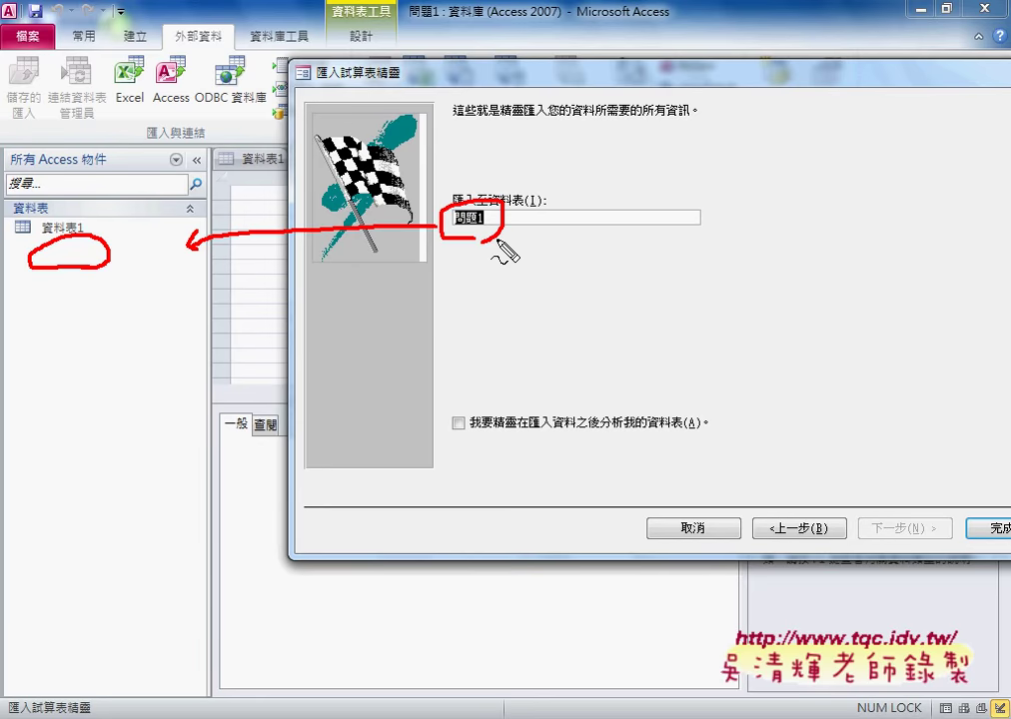
pyautogui.press('Escape')
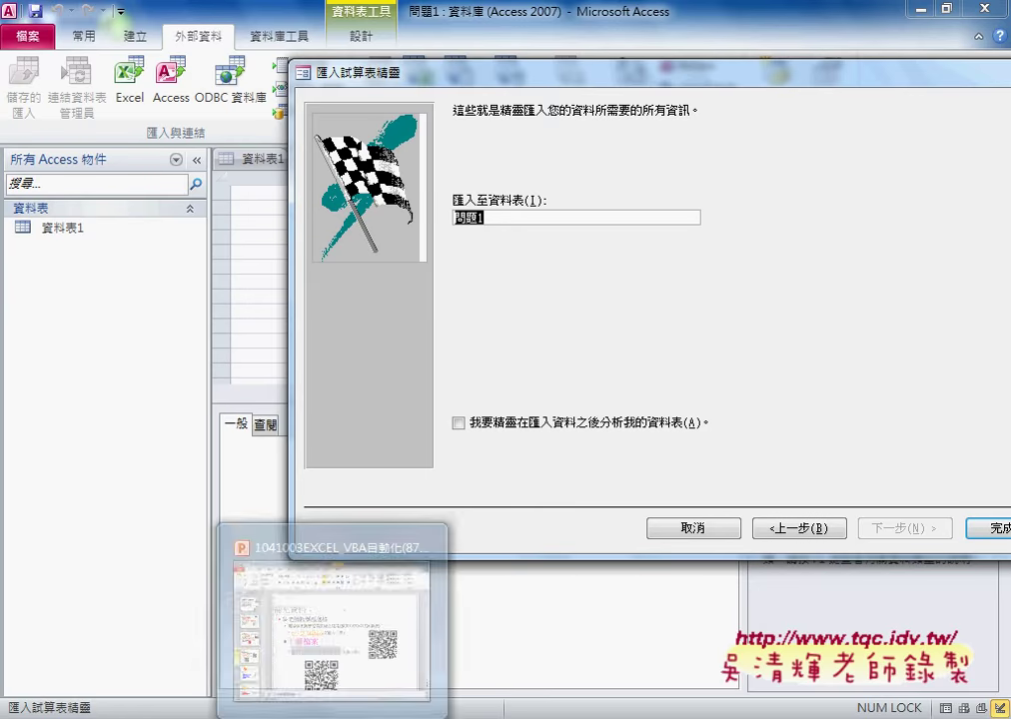
pyautogui.click(25, 707)
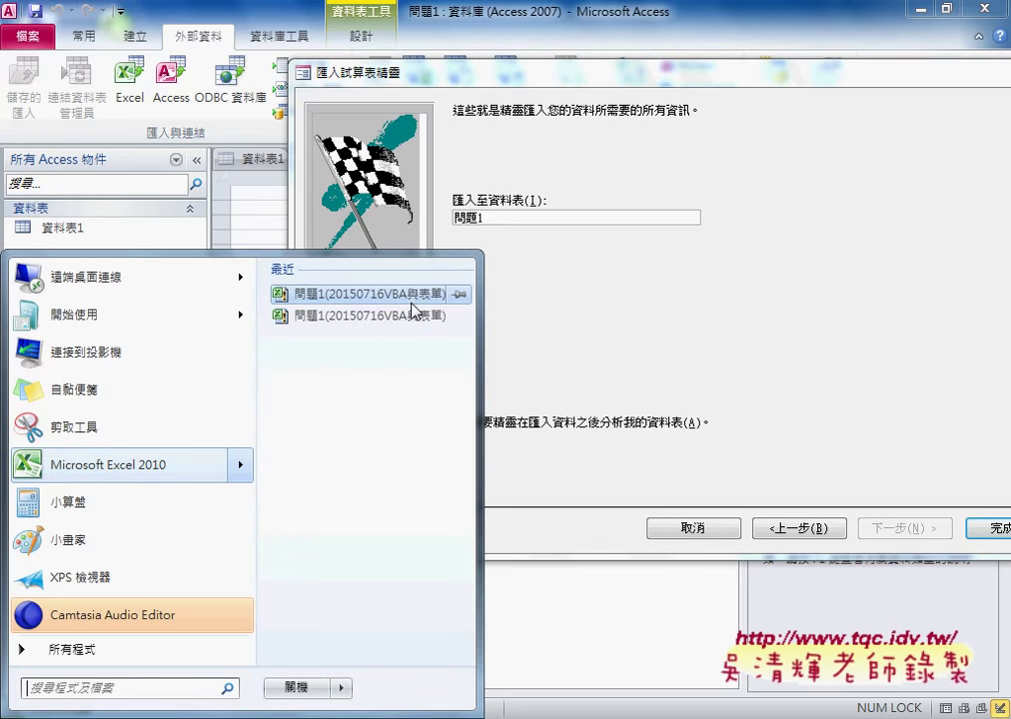
pyautogui.moveTo(370, 293)
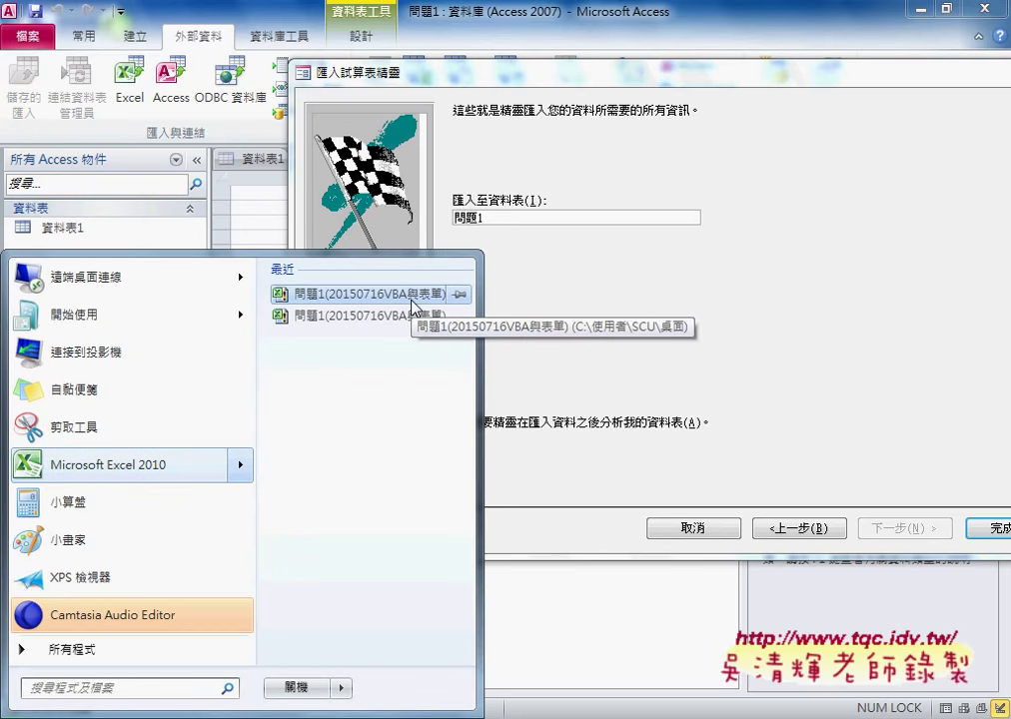
pyautogui.click(412, 300)
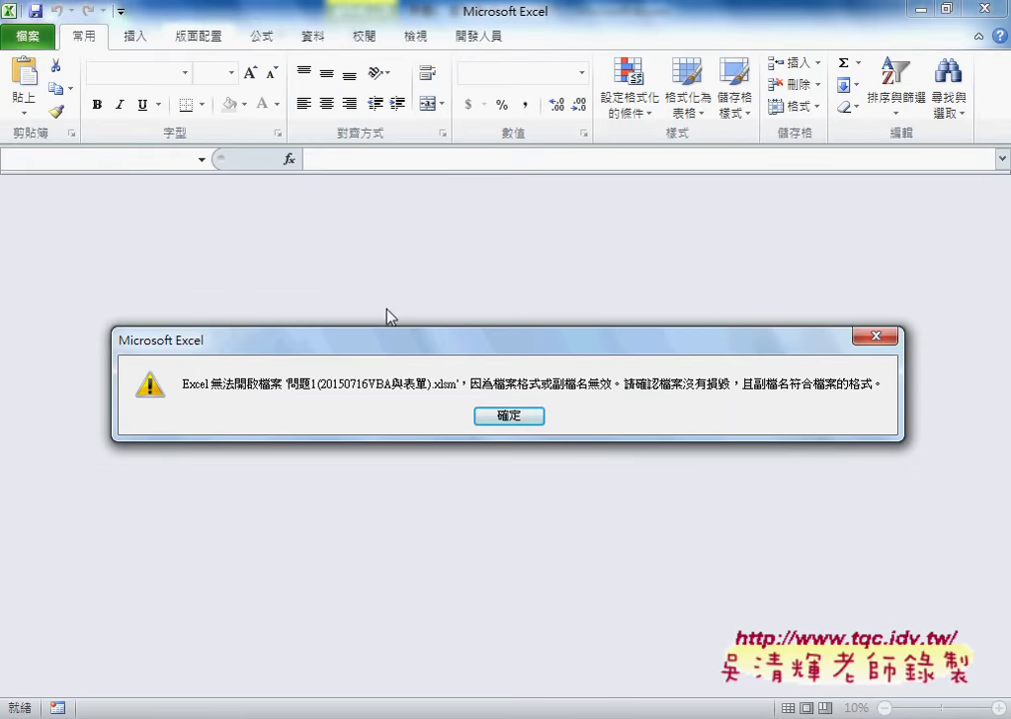
pyautogui.click(510, 417)
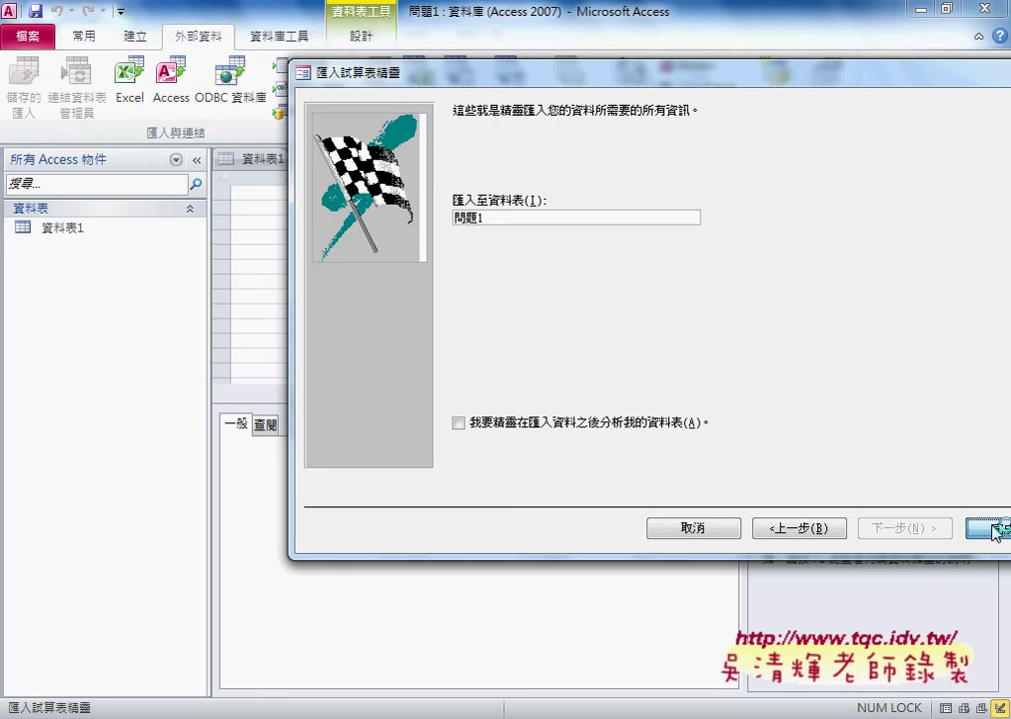
# Finish the import without saving import steps and open the new 問題1 table with its 16 records.
pyautogui.click(987, 527)
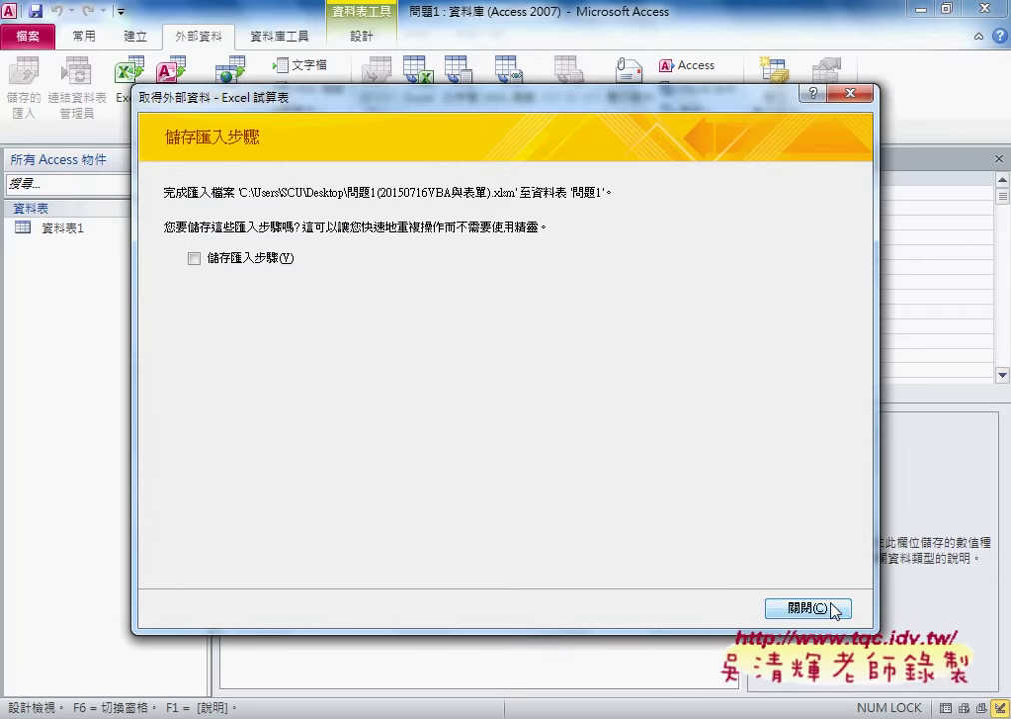
pyautogui.click(831, 608)
pyautogui.doubleClick(60, 229)
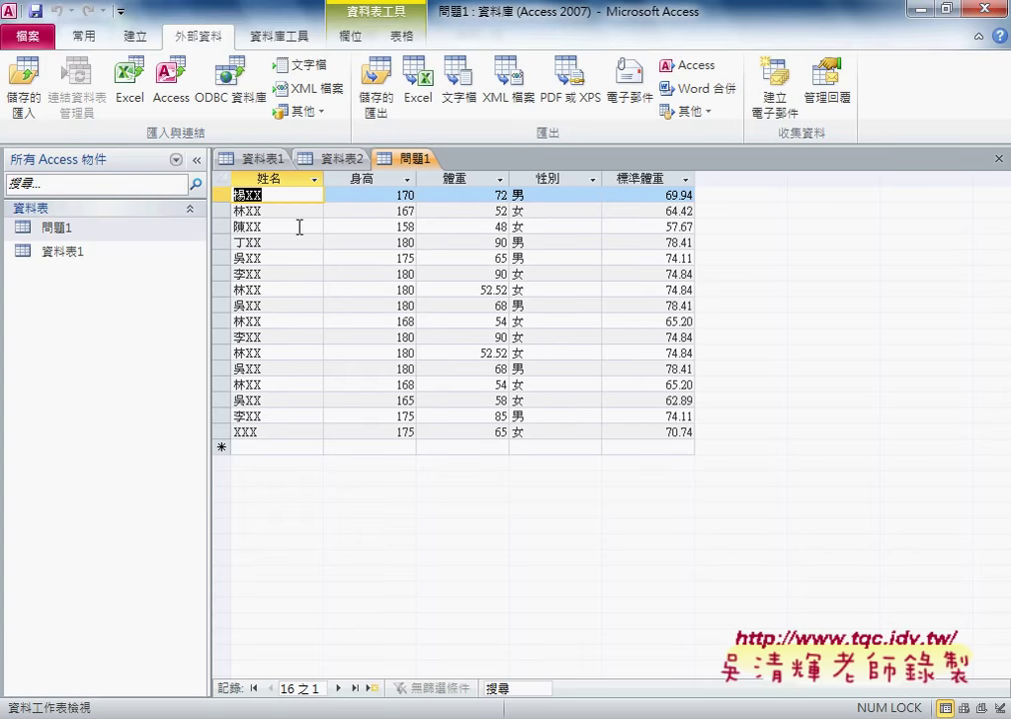
pyautogui.moveTo(222, 194)
pyautogui.mouseDown()
pyautogui.moveTo(232, 369)
pyautogui.moveTo(222, 439)
pyautogui.mouseUp()
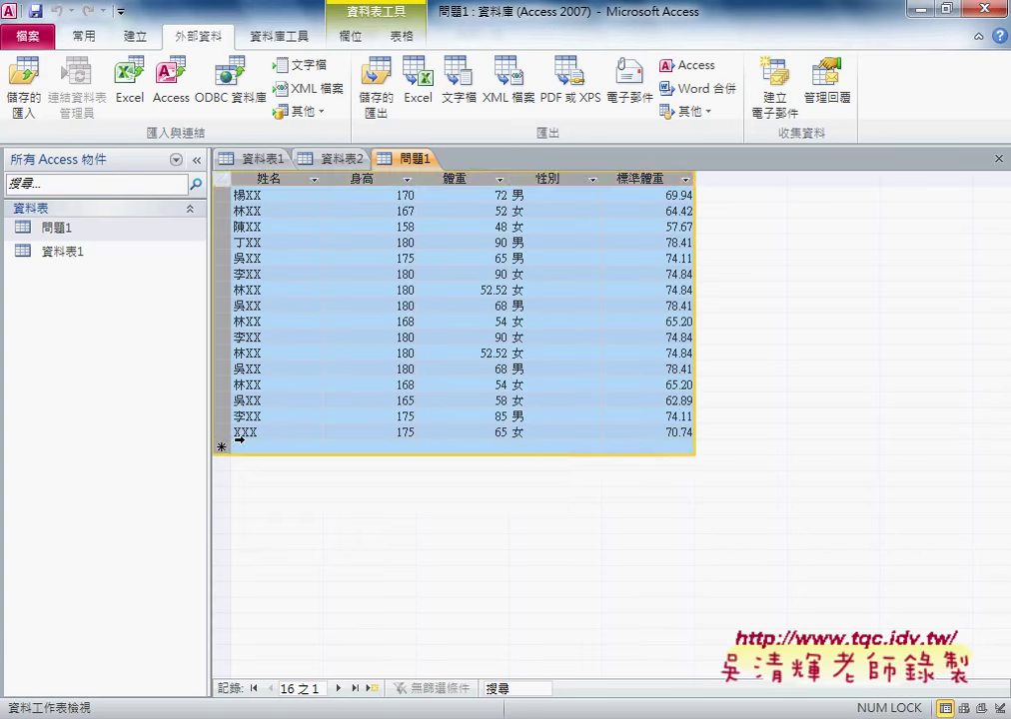